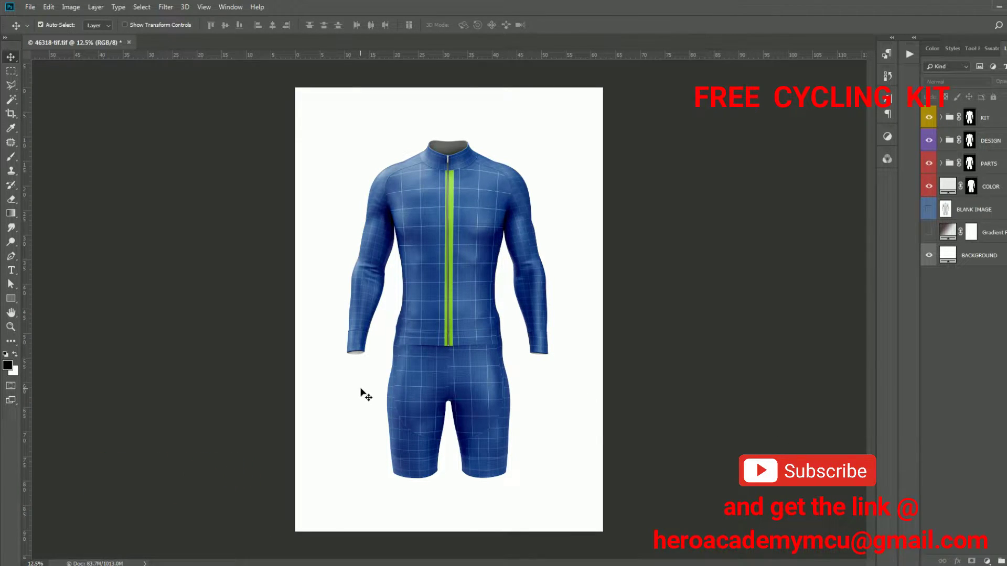
# Zoom in on the jersey collar and expand the DESIGN group to locate the collar layers
pyautogui.hotkey('ctrl', '+')
pyautogui.hotkey('ctrl', '+')
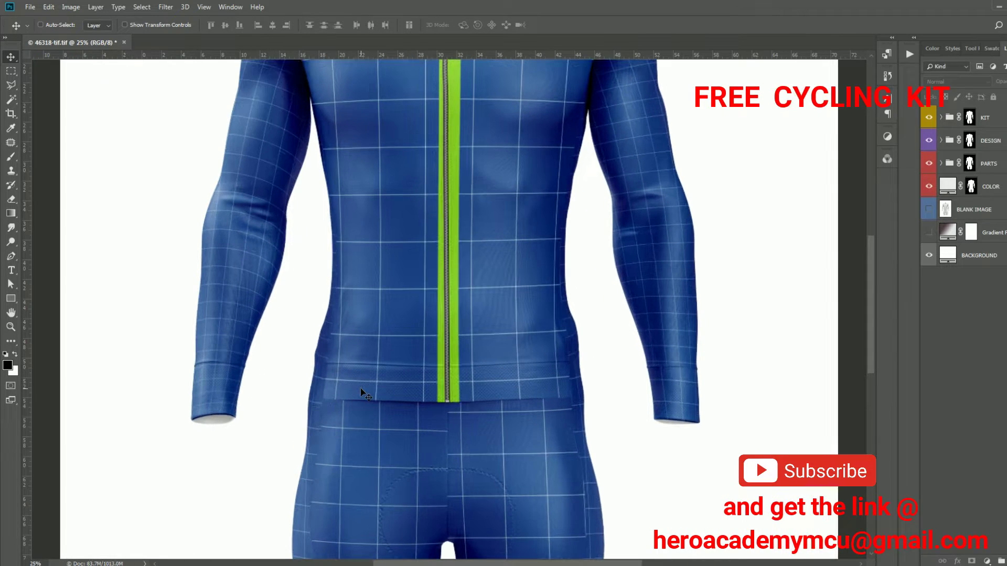
pyautogui.hotkey('ctrl', '+')
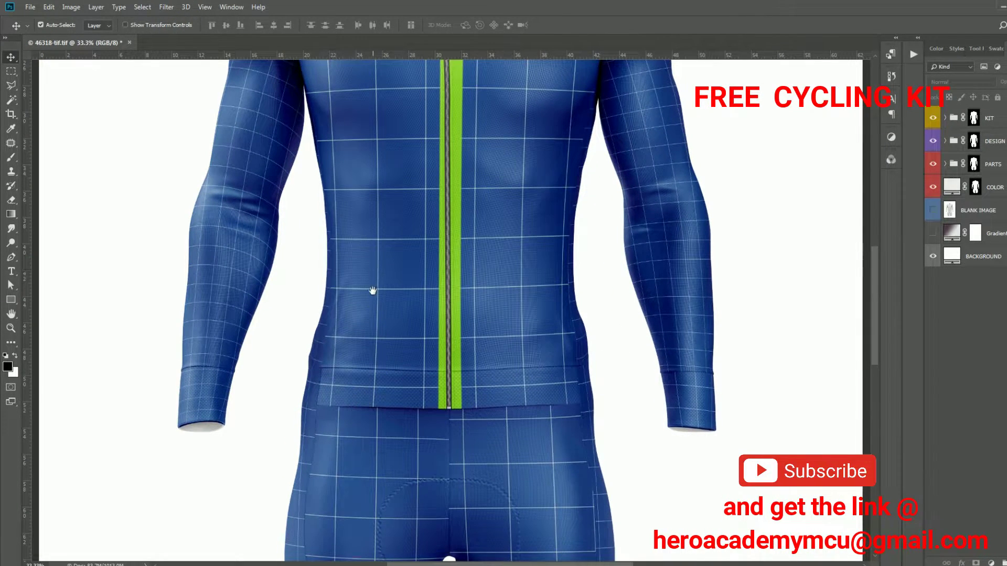
pyautogui.moveTo(370, 281); pyautogui.dragTo(362, 497)
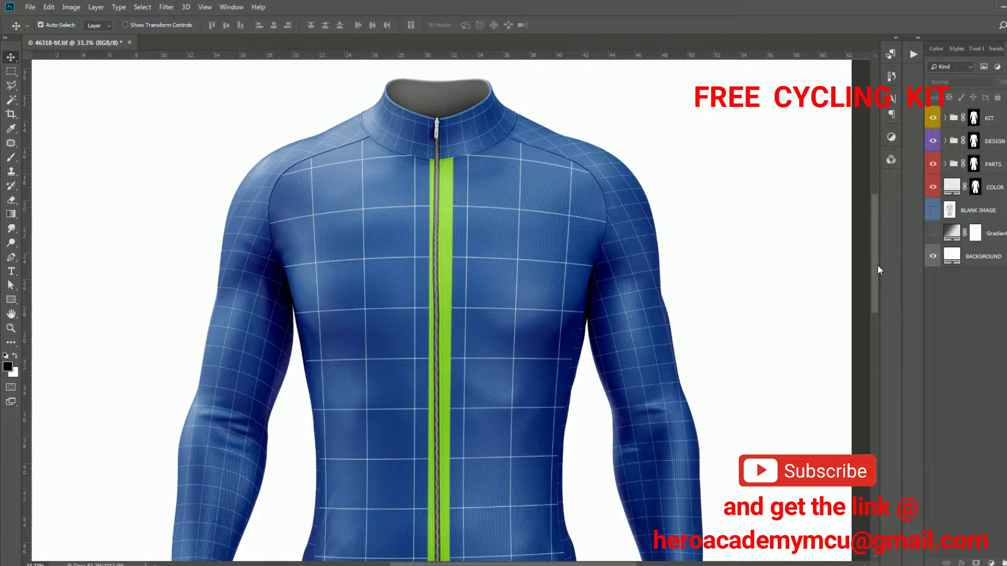
pyautogui.moveTo(879, 270); pyautogui.dragTo(886, 276)
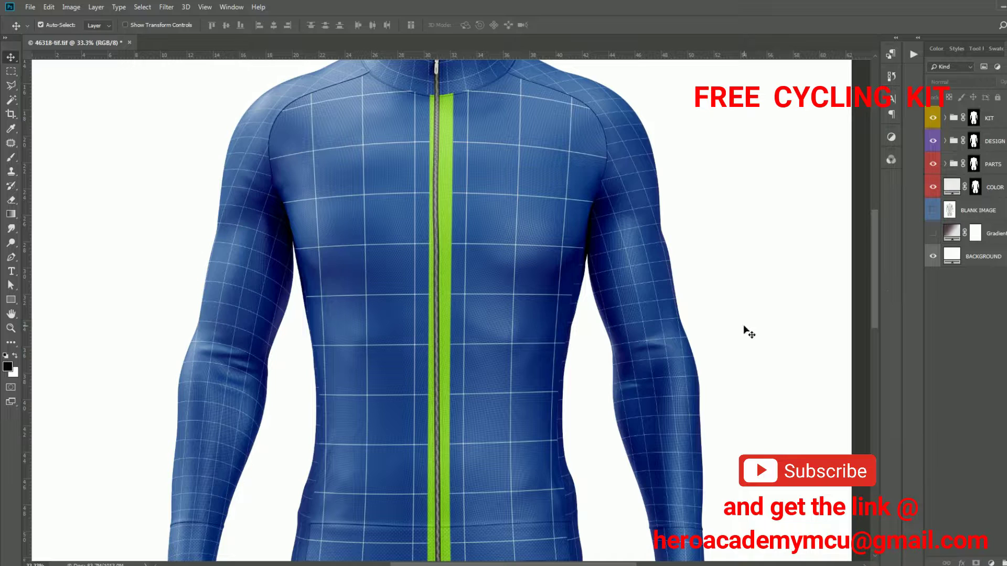
pyautogui.hotkey('ctrl', '-')
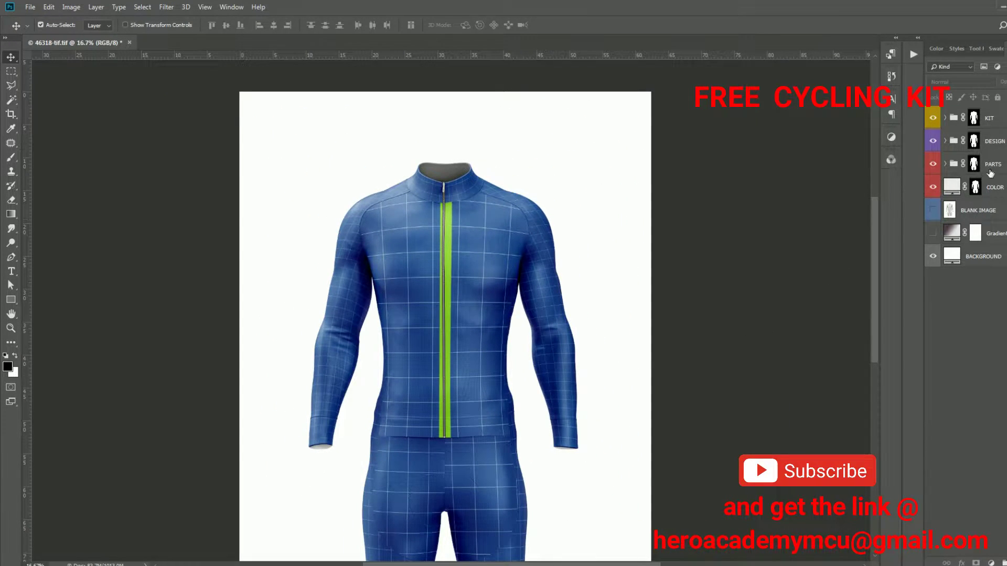
pyautogui.click(946, 141)
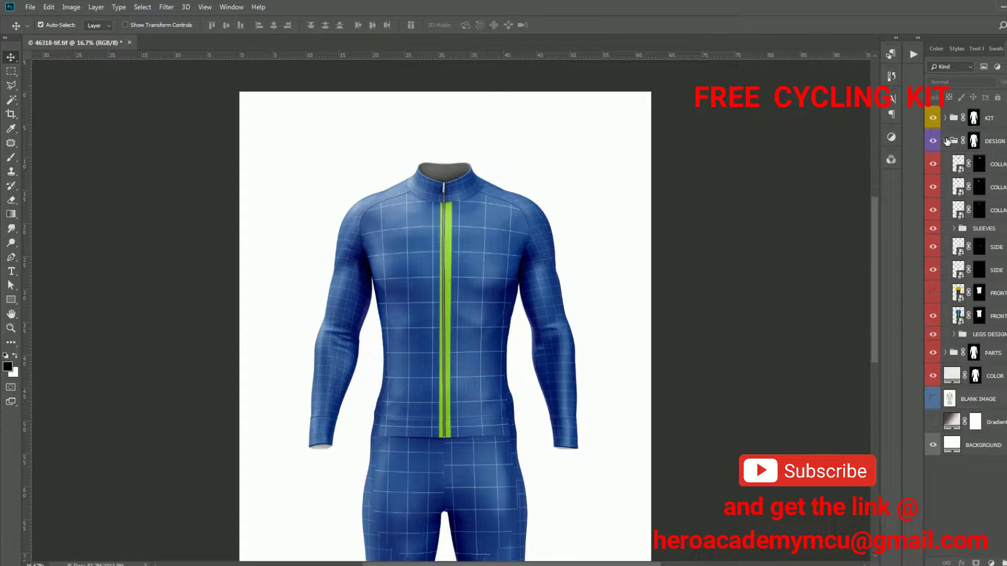
pyautogui.click(934, 165)
pyautogui.click(934, 165)
pyautogui.click(934, 165)
# In the first COLLAR smart object, hide ADD YOUR DESIGN to reveal the grey pattern, and save
pyautogui.doubleClick(960, 167)
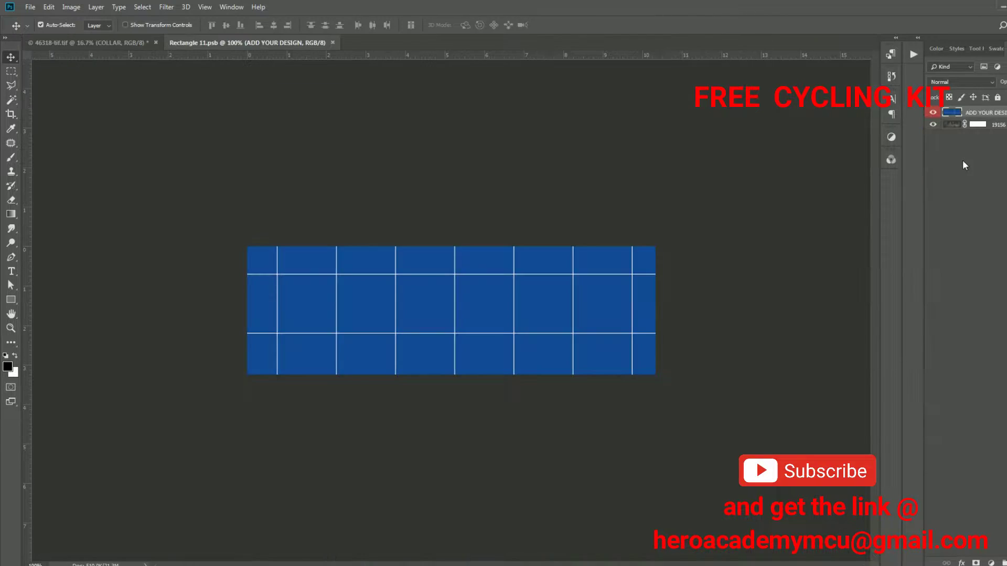
pyautogui.click(933, 113)
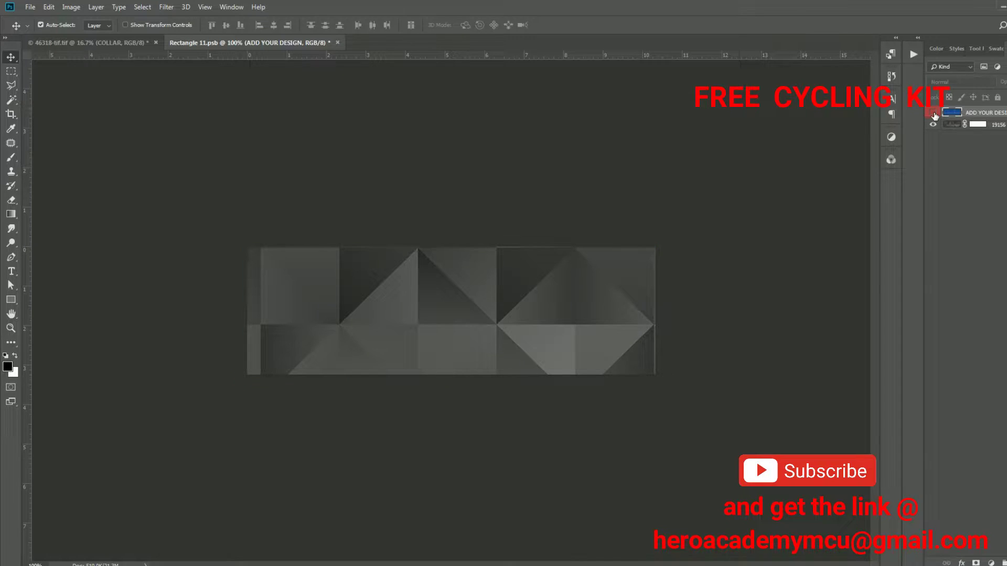
pyautogui.hotkey('ctrl', 's')
pyautogui.click(333, 43)
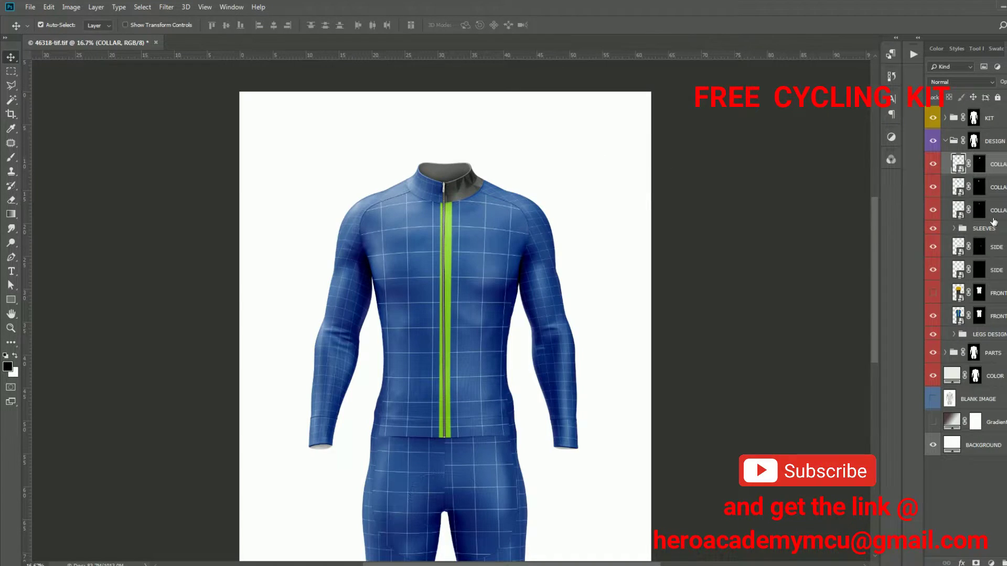
# Hide the blue grid in the second COLLAR smart object and save it on closing
pyautogui.doubleClick(958, 187)
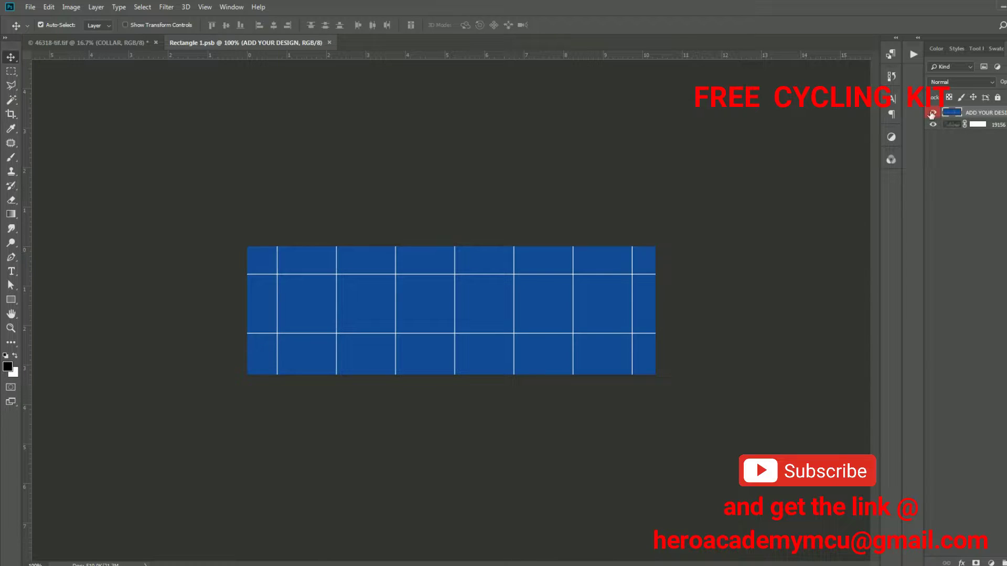
pyautogui.click(932, 112)
pyautogui.click(334, 43)
pyautogui.click(478, 216)
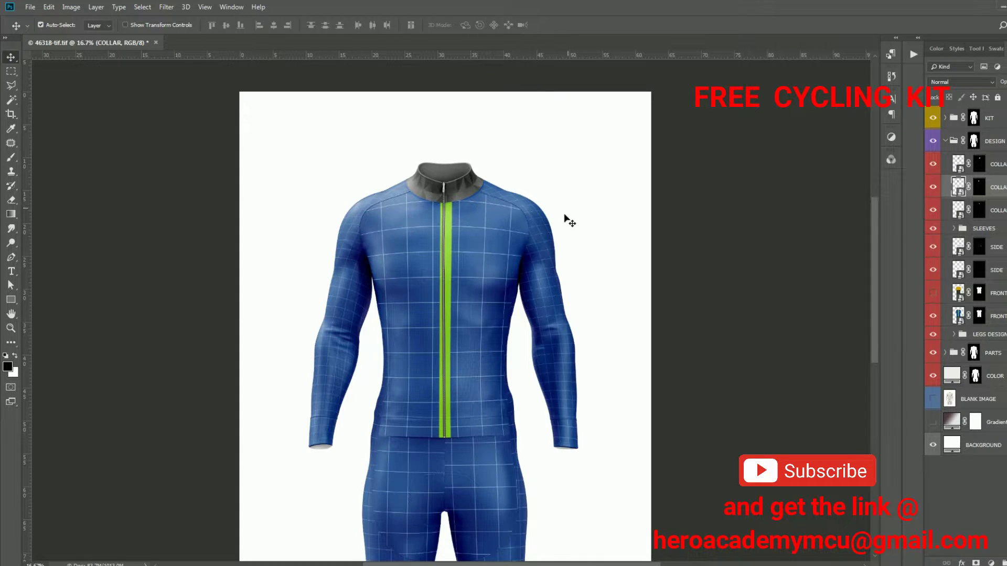
# Expand SLEEVES and swap one sleeve's ADD YOUR DESIGN for the 19156 copy grey pattern, saving it
pyautogui.click(954, 230)
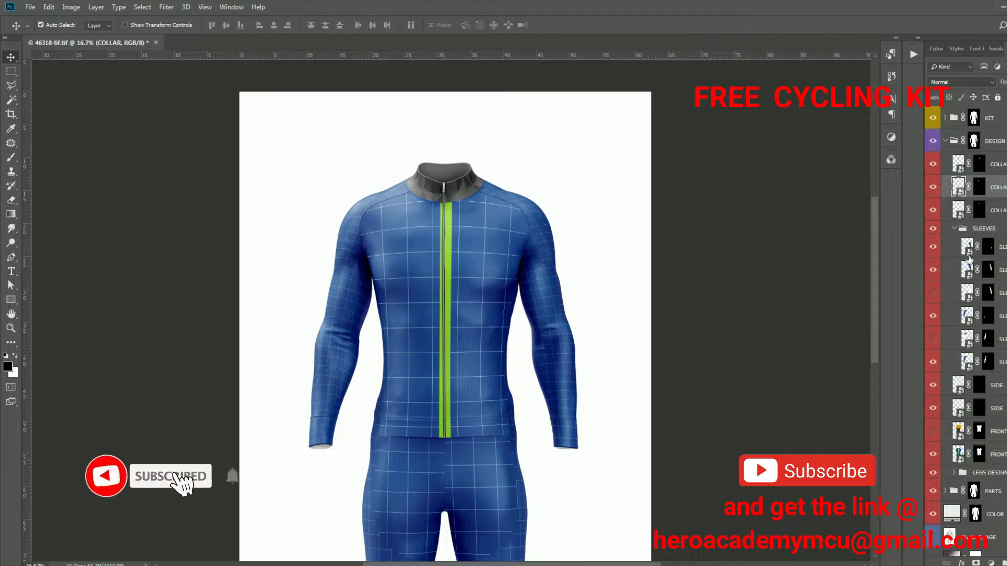
pyautogui.doubleClick(967, 251)
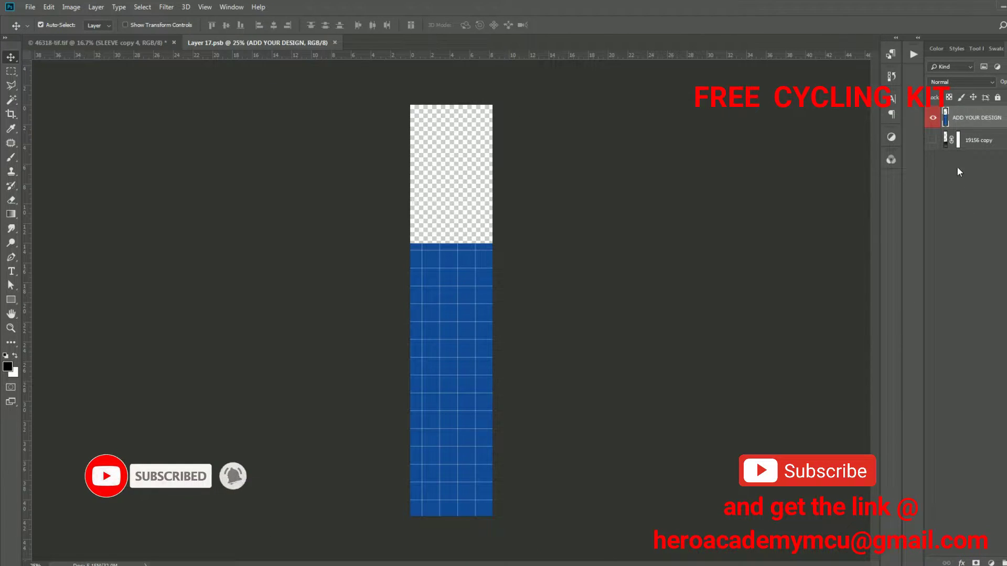
pyautogui.click(933, 118)
pyautogui.click(934, 140)
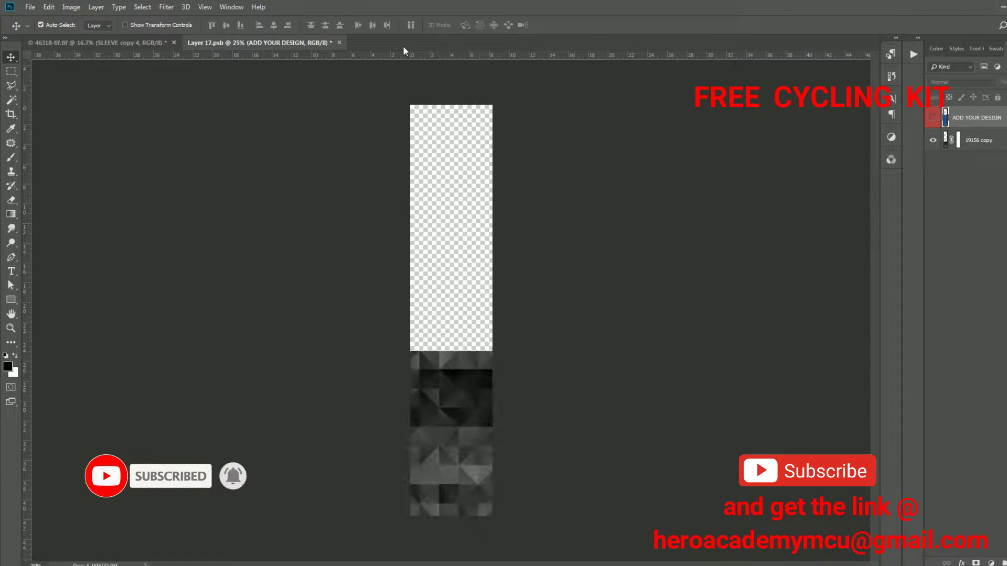
pyautogui.click(339, 43)
pyautogui.click(474, 216)
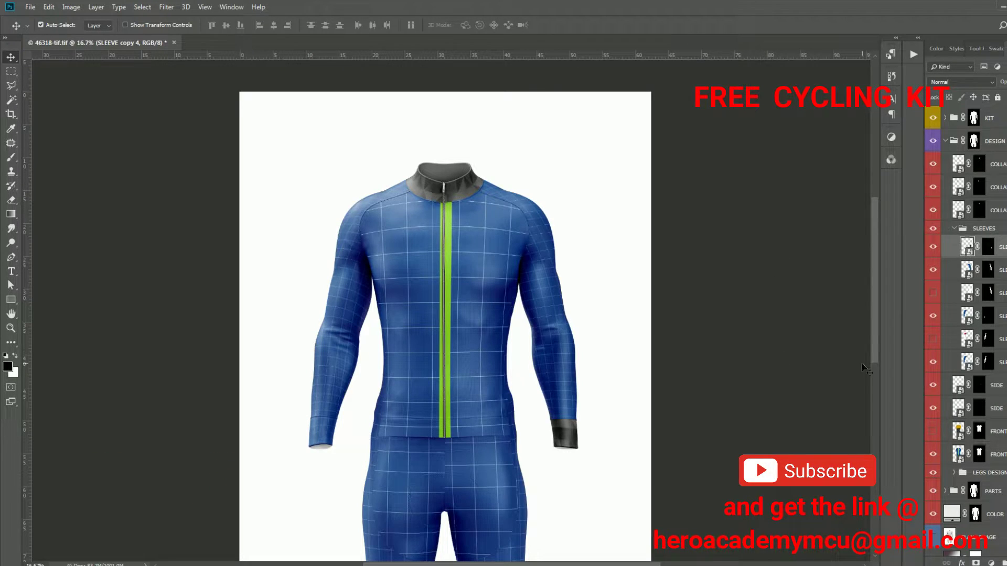
pyautogui.scroll(-3, 877, 343)
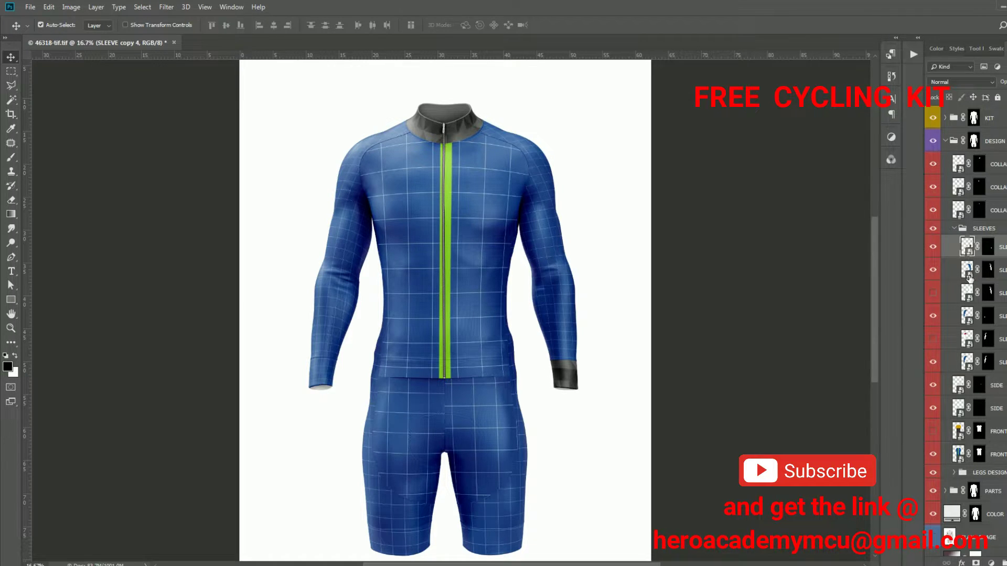
pyautogui.doubleClick(968, 270)
# Give this sleeve panel the red gradient design with the TREK logo instead of the blue grid, and save
pyautogui.click(933, 175)
pyautogui.click(934, 157)
pyautogui.click(933, 118)
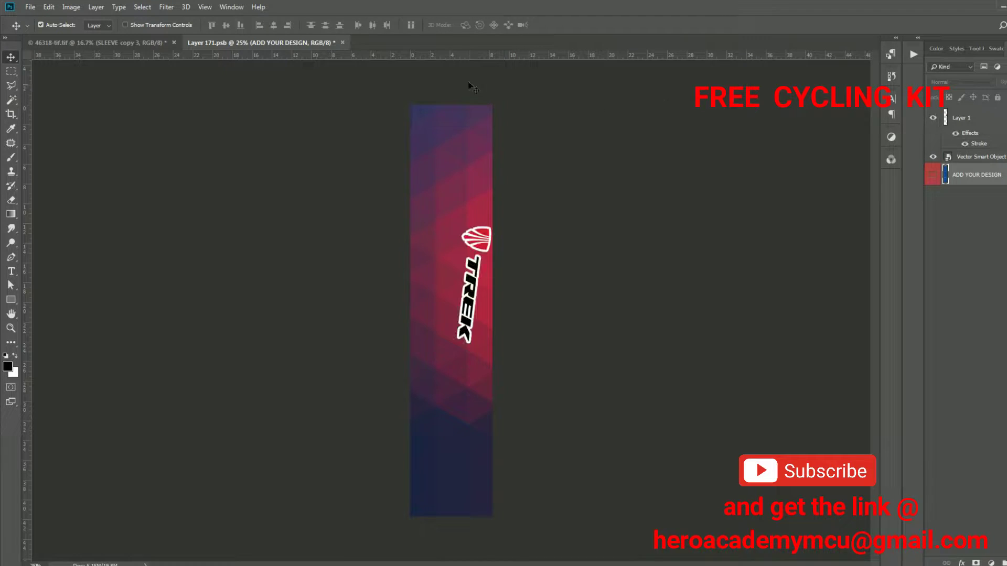
pyautogui.click(342, 43)
pyautogui.click(478, 217)
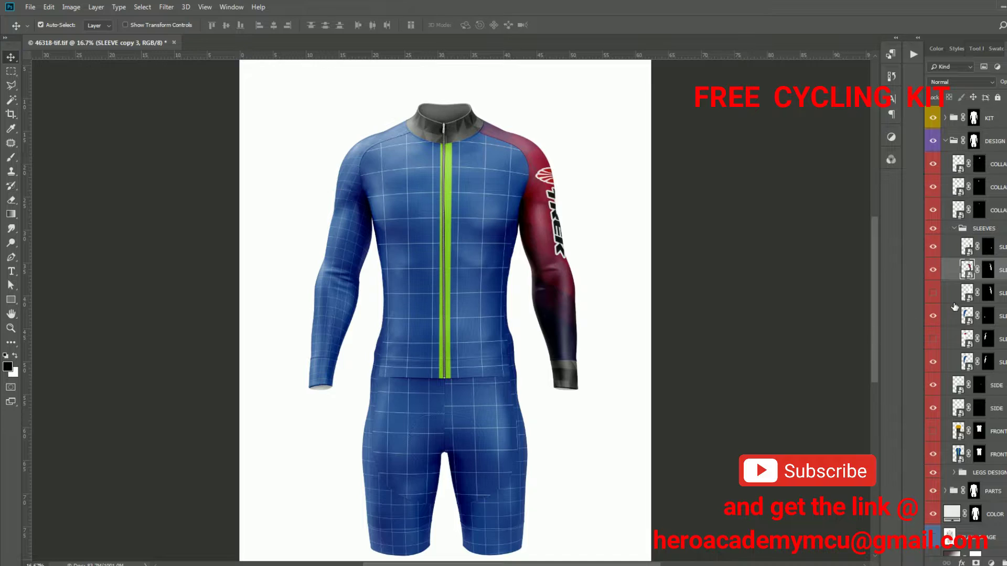
# Hide the blue grid on another sleeve panel and save it
pyautogui.doubleClick(967, 317)
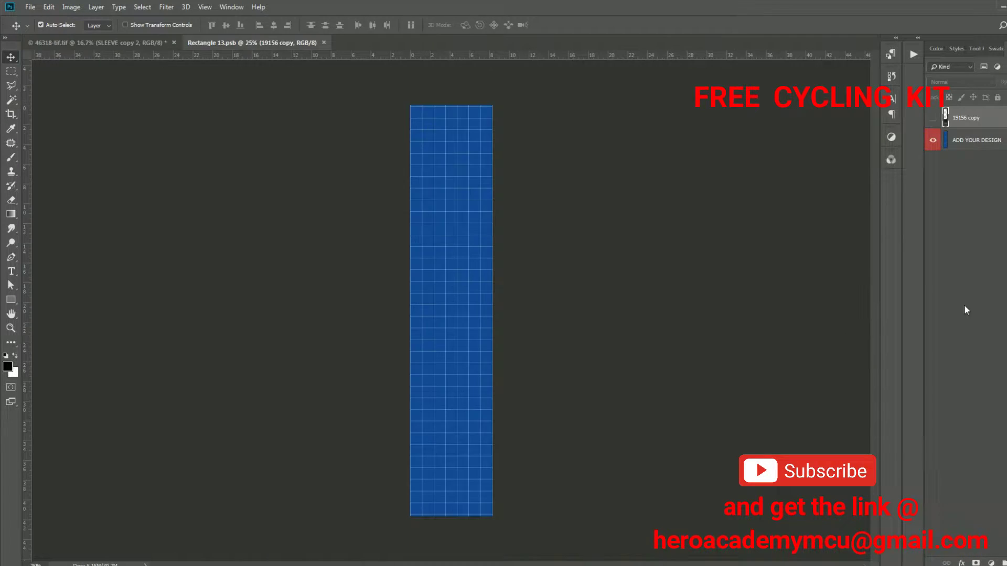
pyautogui.click(933, 140)
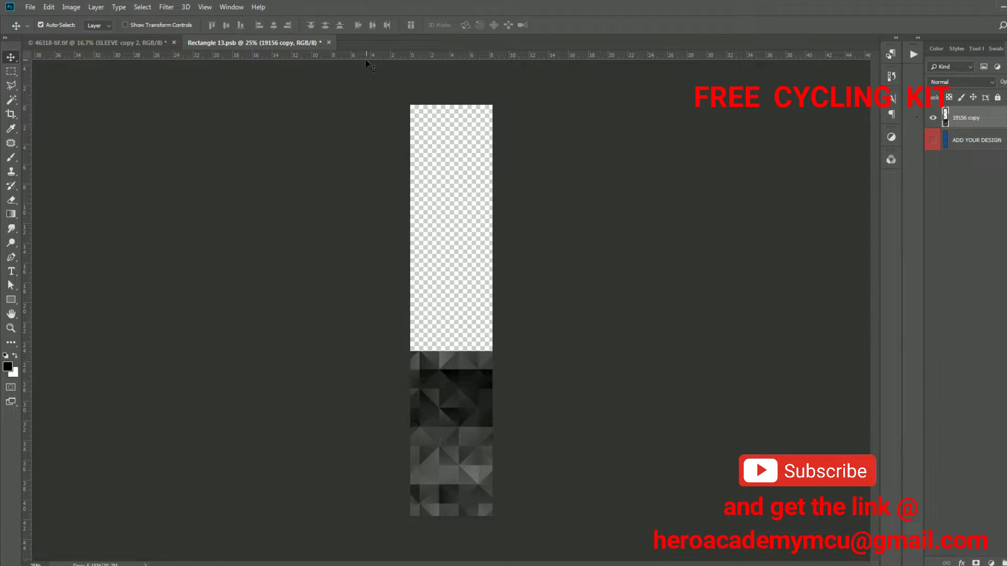
pyautogui.click(329, 43)
pyautogui.click(478, 218)
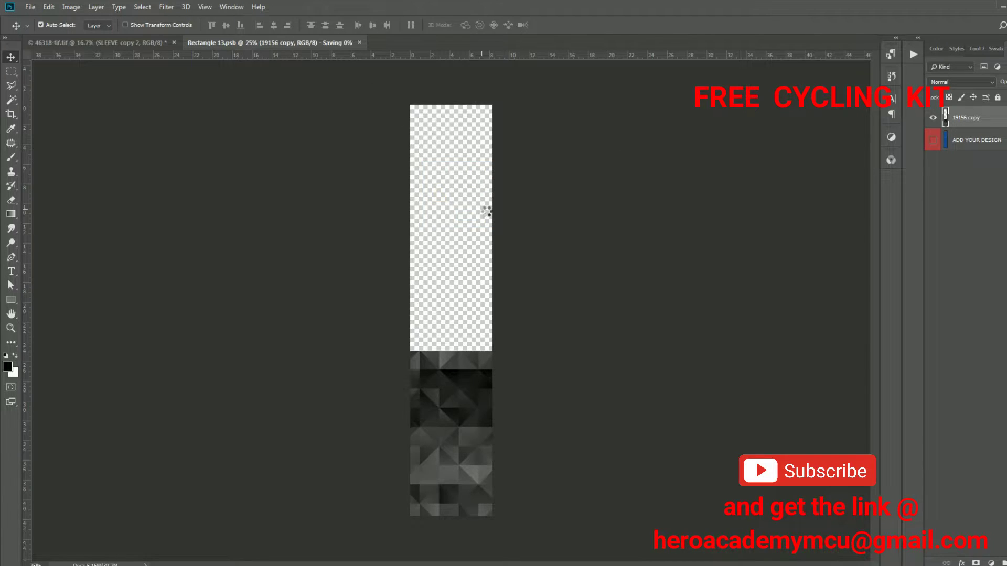
# Give the bottom sleeve panel the red gradient design and TREK logo, and save
pyautogui.doubleClick(967, 362)
pyautogui.click(933, 176)
pyautogui.click(933, 156)
pyautogui.click(932, 118)
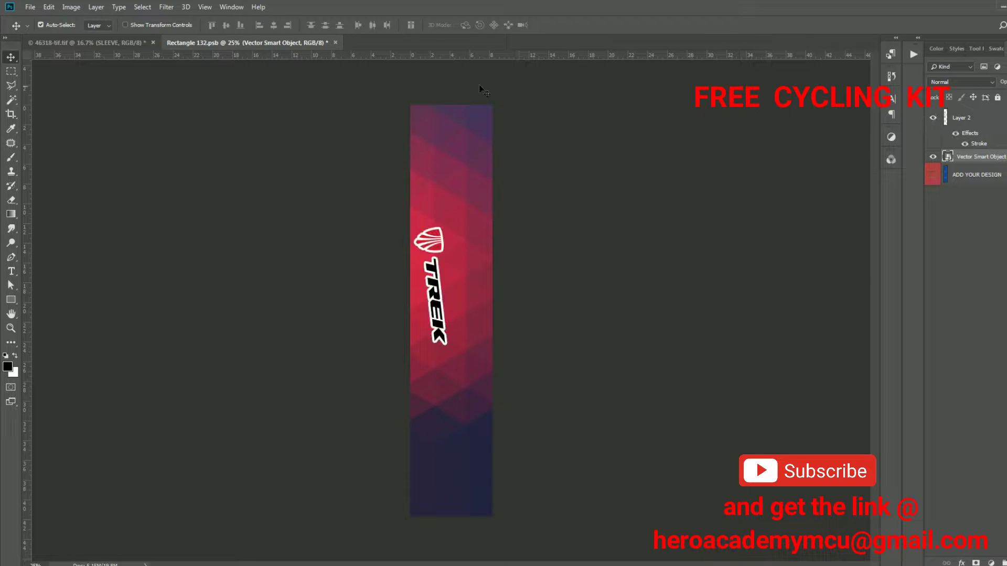
pyautogui.click(334, 42)
pyautogui.click(479, 216)
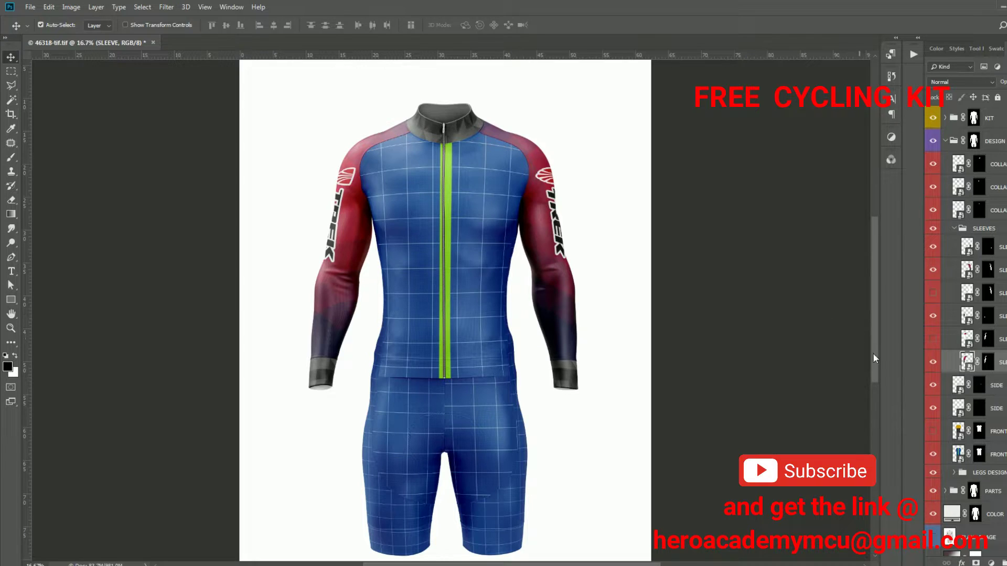
# Show the red-and-black design on the first SIDE panel in place of the blue grid, and save
pyautogui.doubleClick(960, 390)
pyautogui.moveTo(933, 119); pyautogui.dragTo(933, 154)
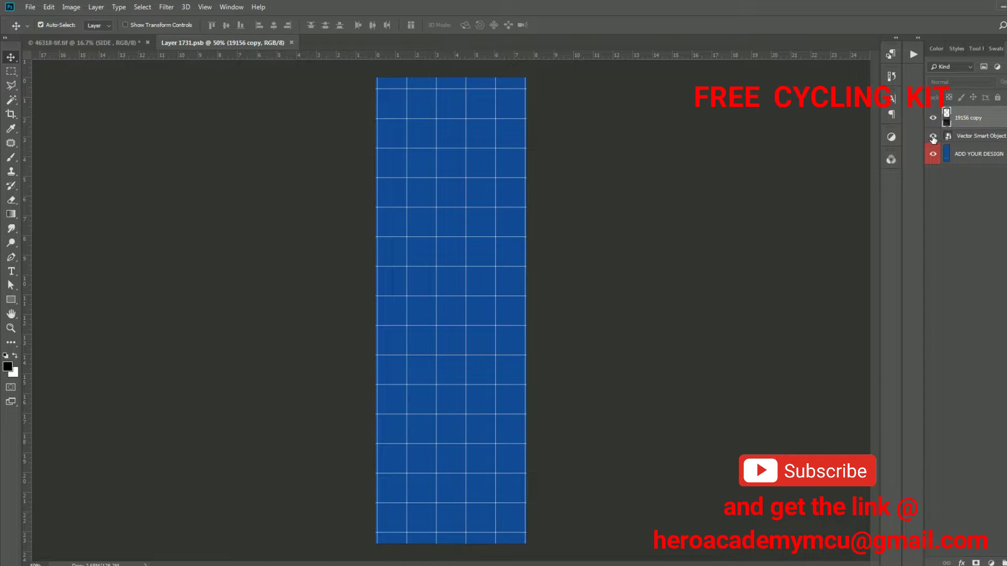
pyautogui.click(296, 43)
pyautogui.click(476, 218)
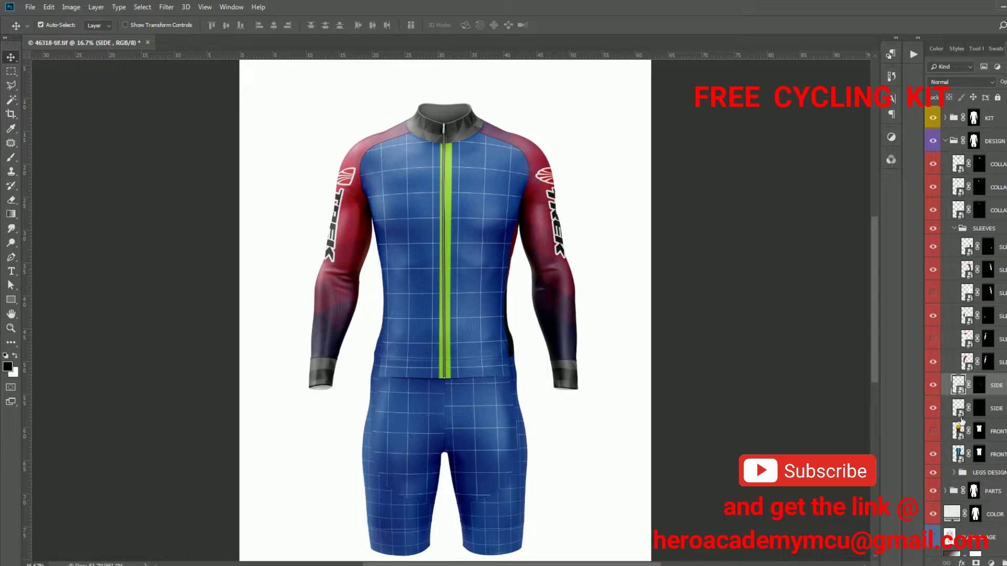
# Swap the second SIDE panel's blue grid for the 19156 copy and Vector Smart Object design, and save
pyautogui.doubleClick(958, 408)
pyautogui.click(933, 154)
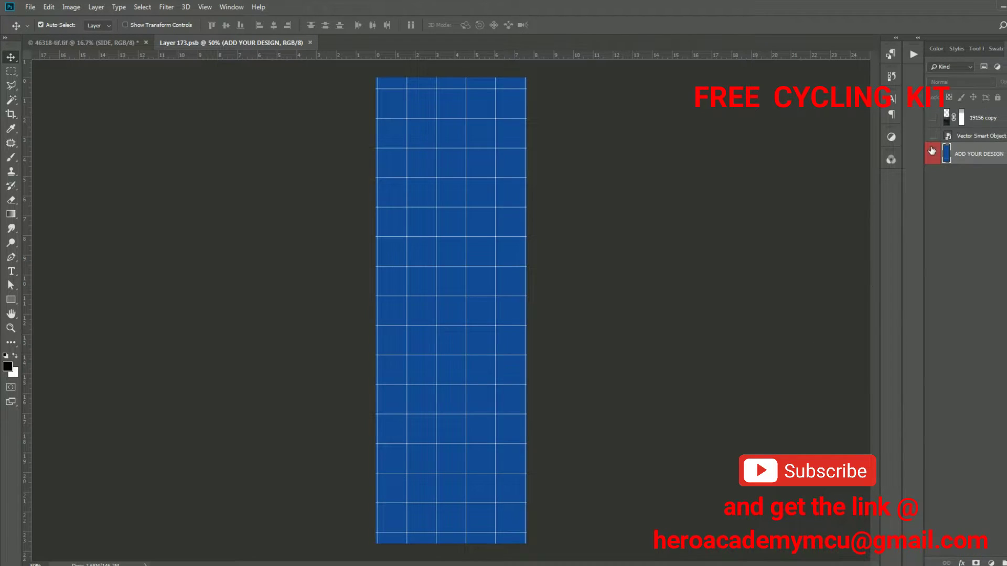
pyautogui.click(933, 135)
pyautogui.click(933, 118)
pyautogui.click(314, 43)
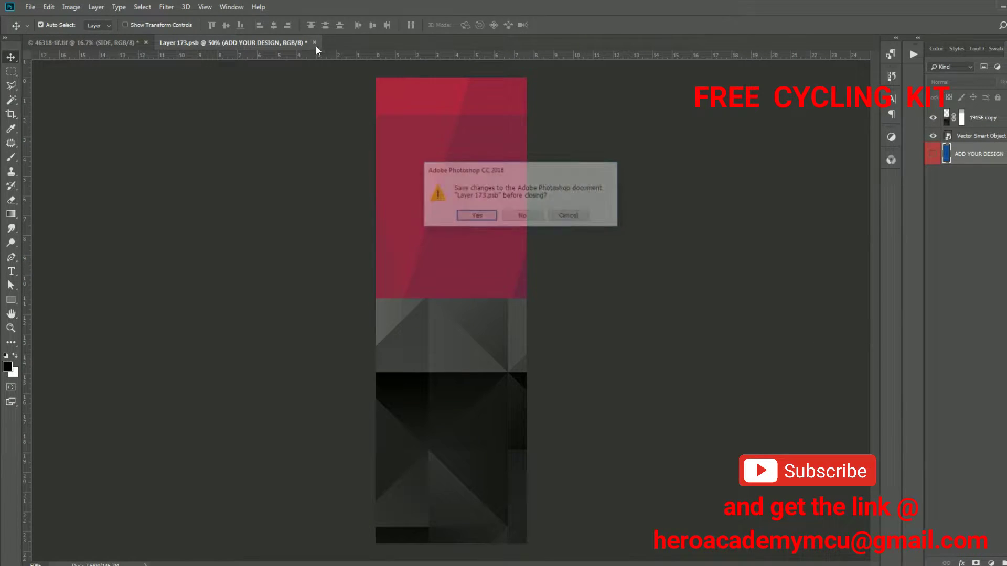
pyautogui.click(464, 218)
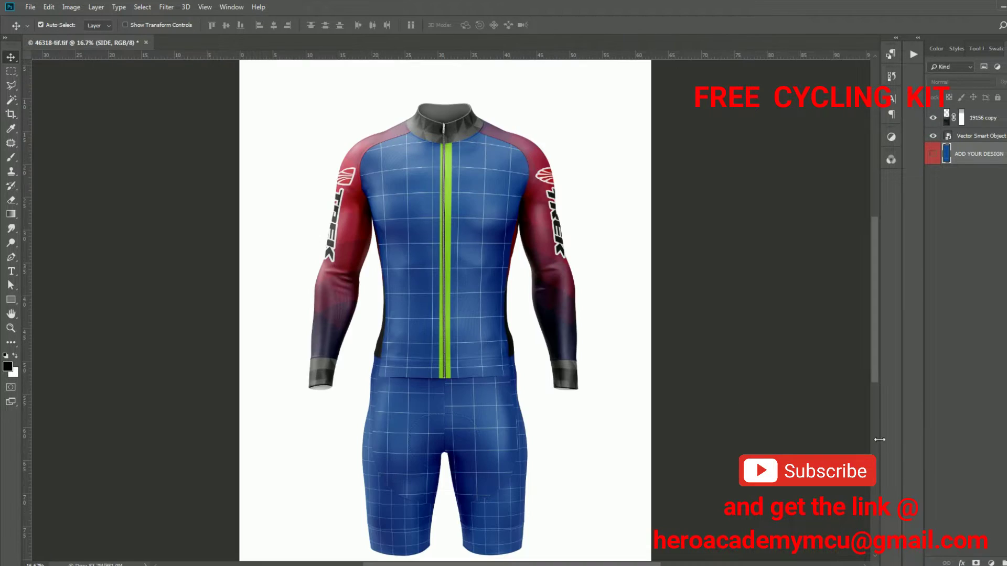
pyautogui.doubleClick(960, 456)
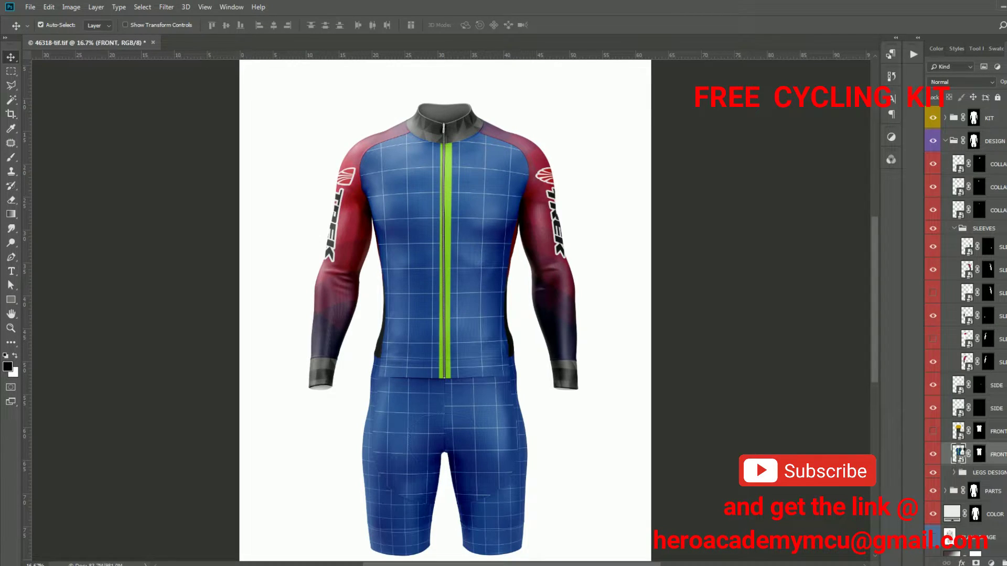
# Turn on Layer 5, Layer 3, Layer 2, 19156 copy and Vector Smart Object in FRONT, and save
pyautogui.moveTo(933, 117); pyautogui.dragTo(933, 251)
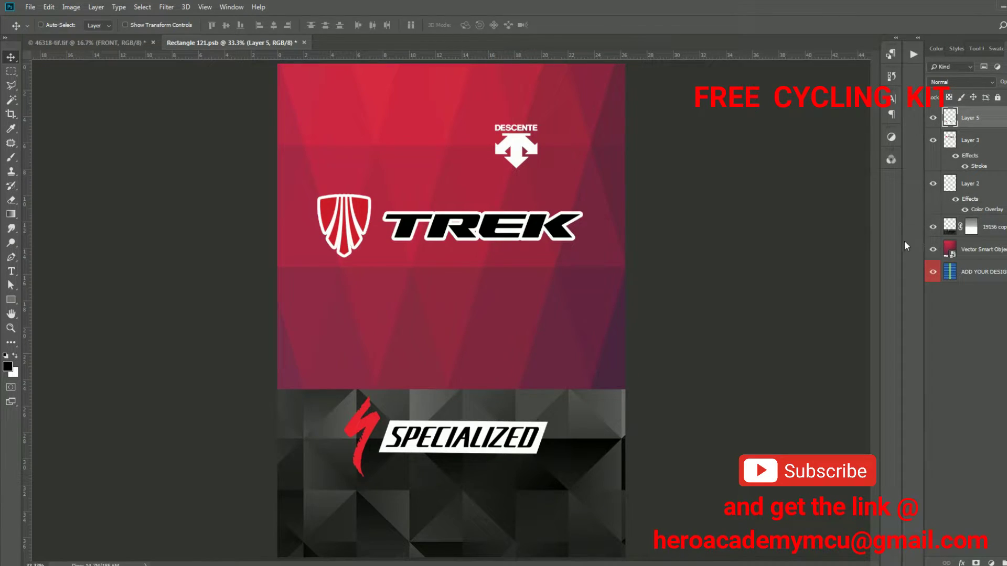
pyautogui.click(304, 43)
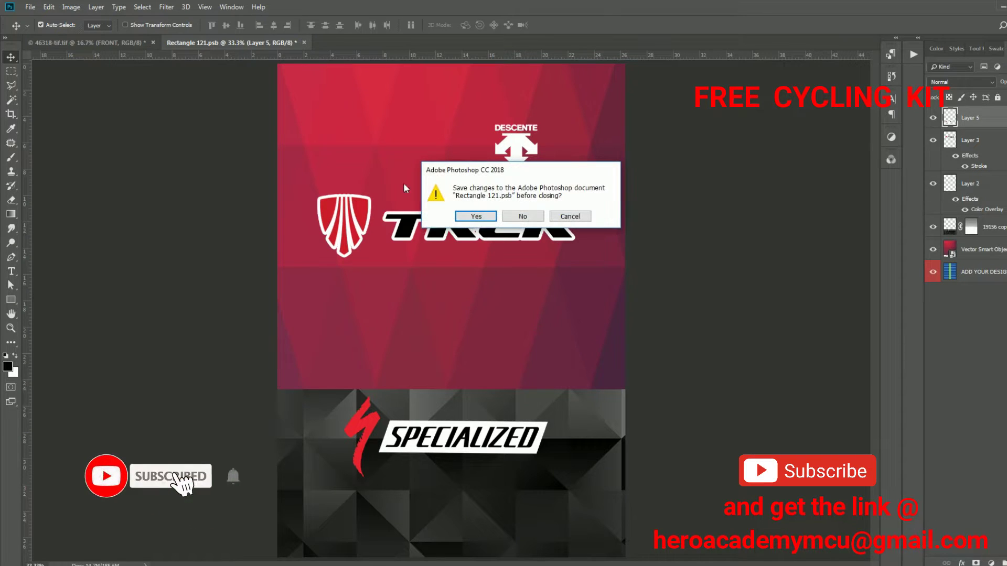
pyautogui.click(462, 217)
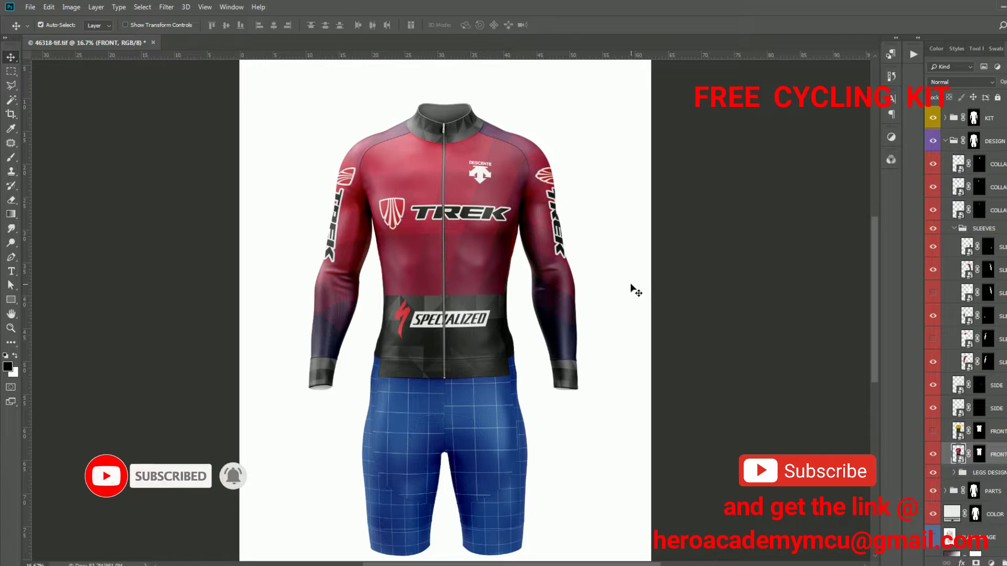
pyautogui.hotkey('ctrl', '+')
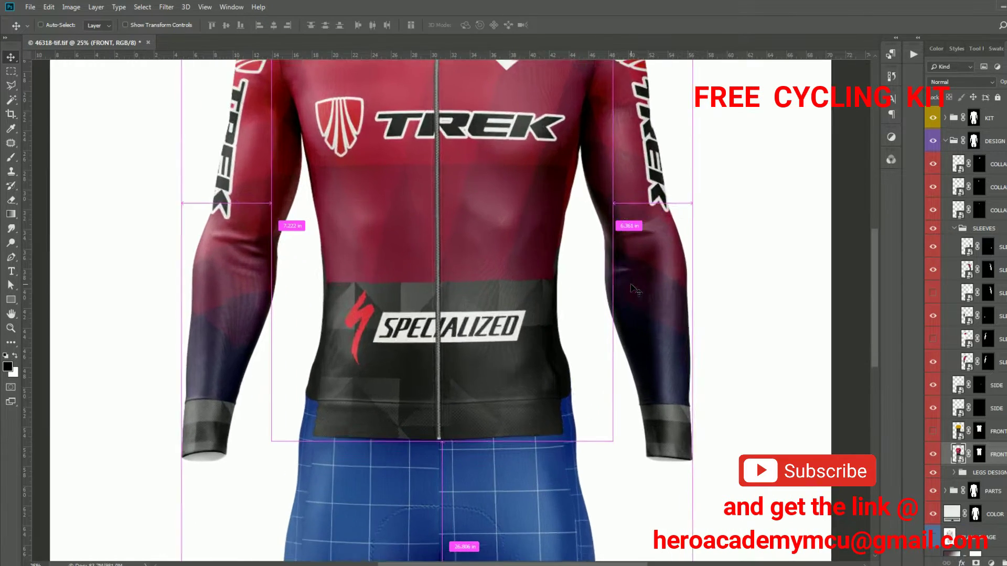
pyautogui.hotkey('ctrl', '+')
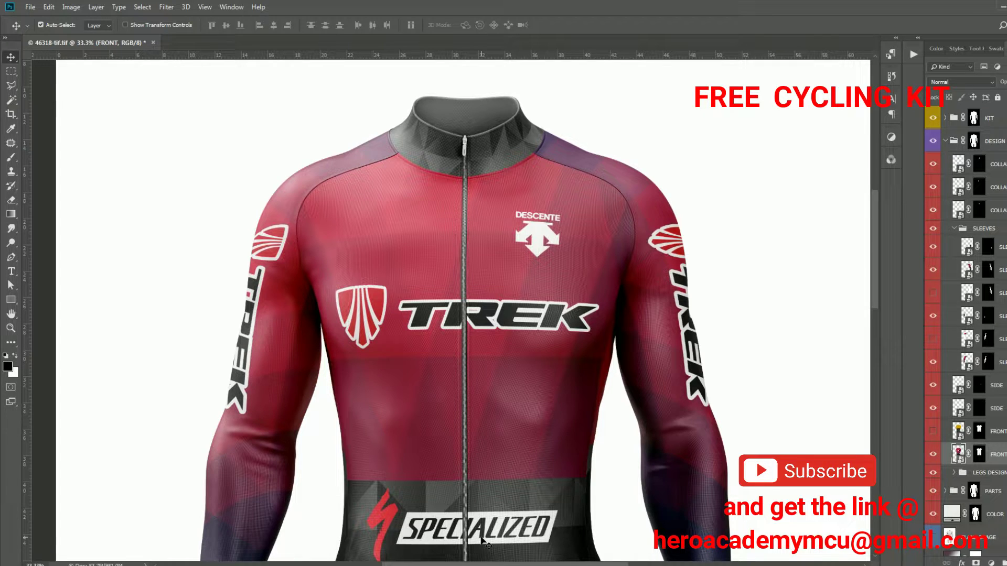
# Inspect the jersey front, zoom back out, collapse SLEEVES and expand LEGS DESIGN
pyautogui.press('ctrl')
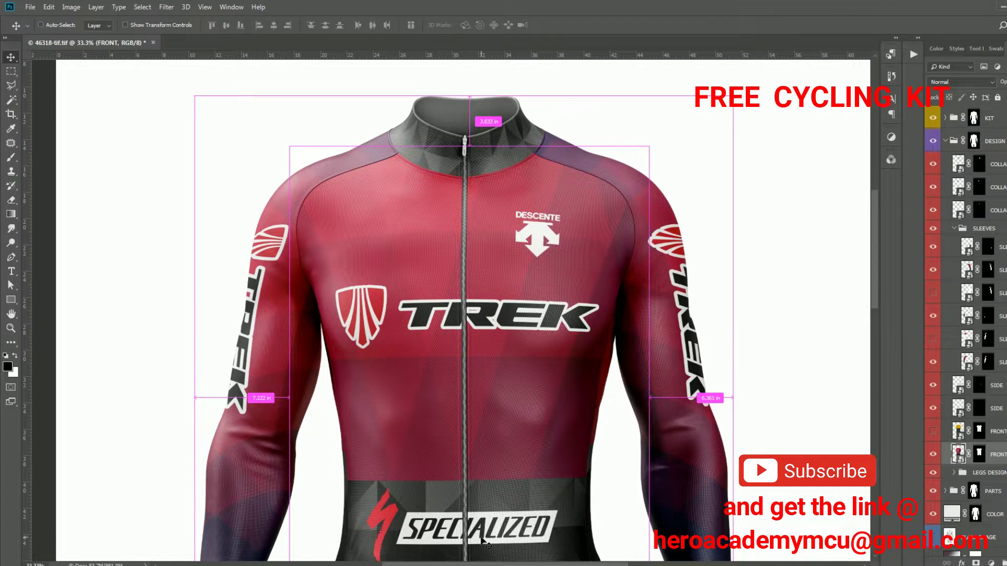
pyautogui.hotkey('ctrl', '-')
pyautogui.hotkey('ctrl', '-')
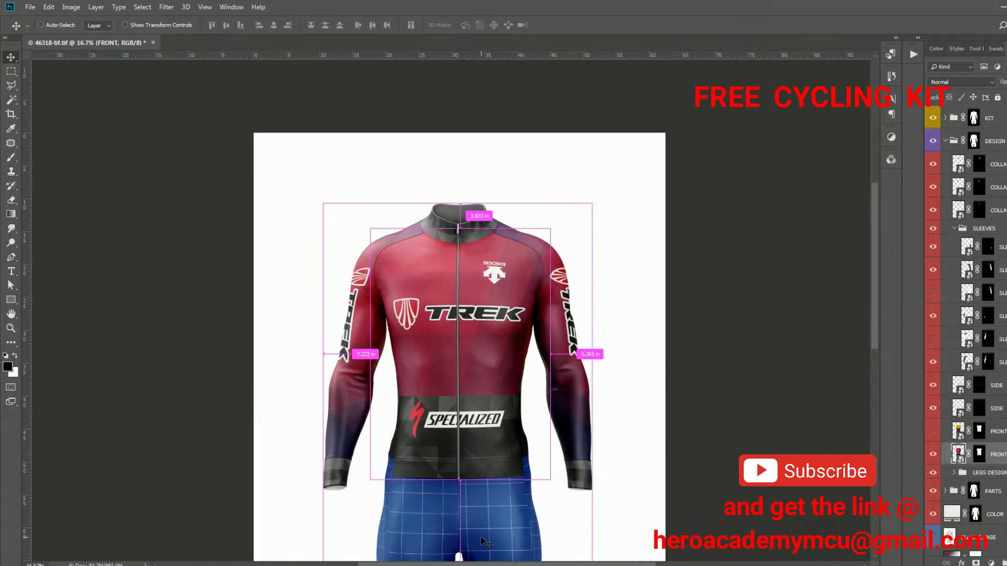
pyautogui.hotkey('ctrl', '-')
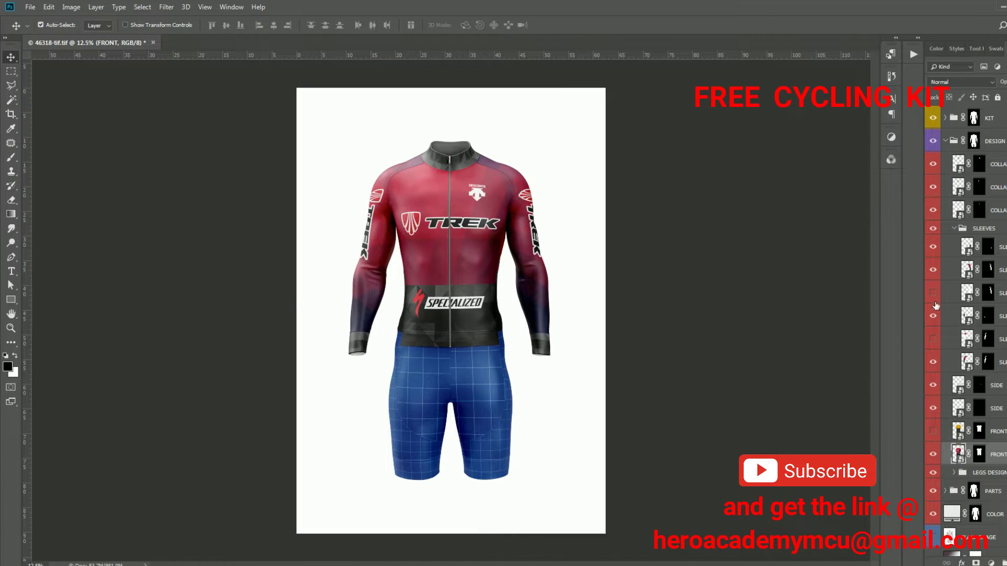
pyautogui.click(954, 229)
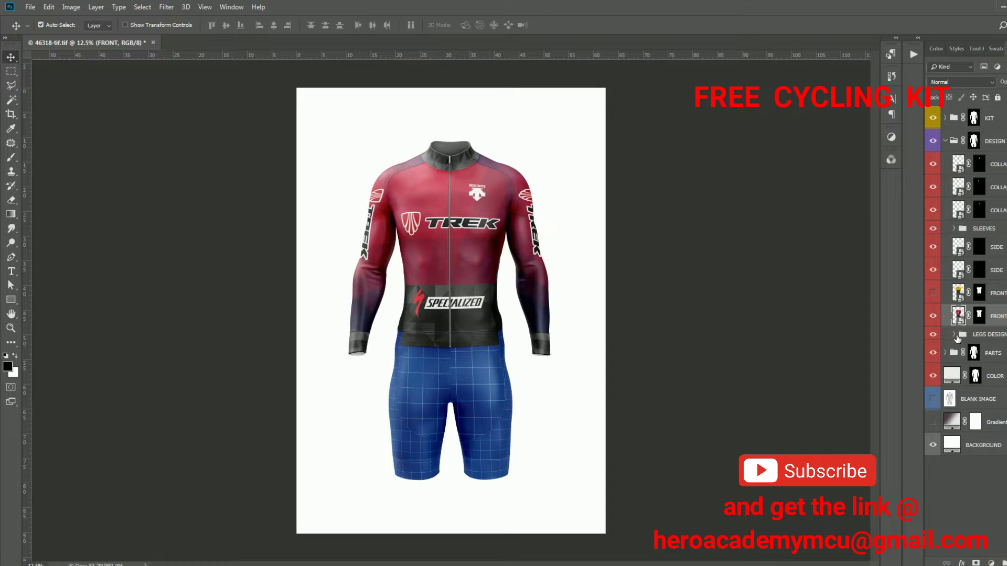
pyautogui.click(954, 334)
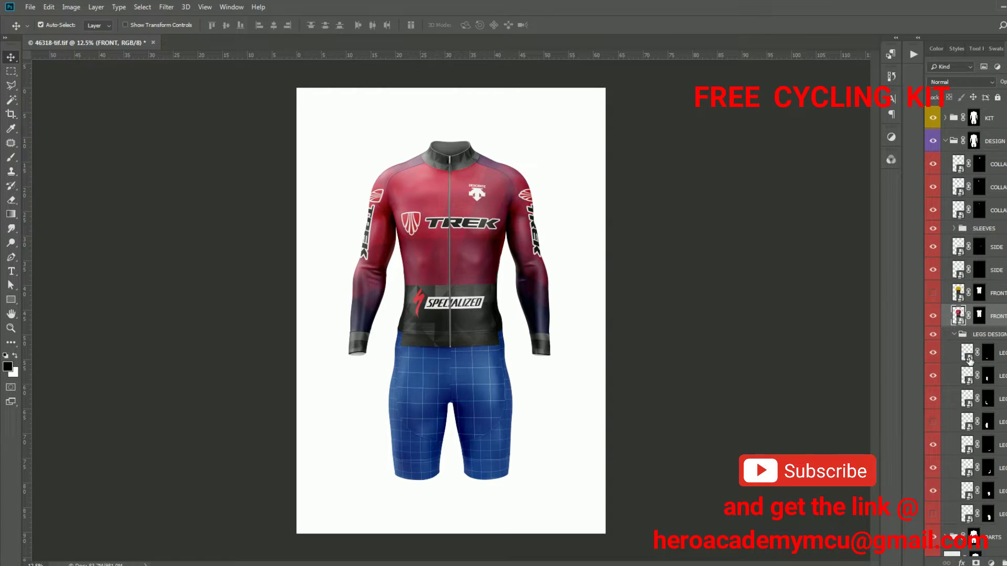
# Give two leg panels the dark polygon pattern instead of the blue grid, saving each
pyautogui.doubleClick(970, 359)
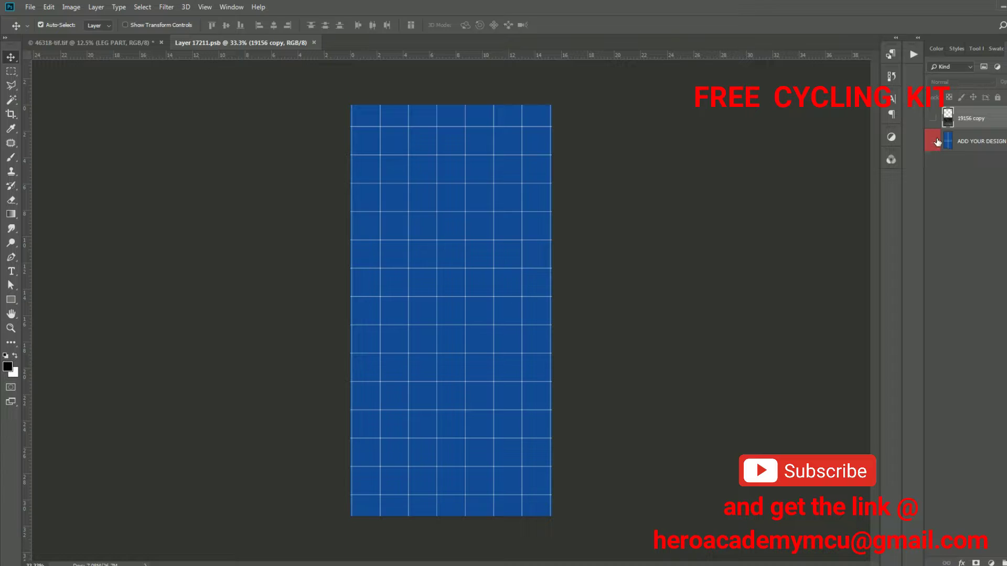
pyautogui.click(938, 140)
pyautogui.click(933, 118)
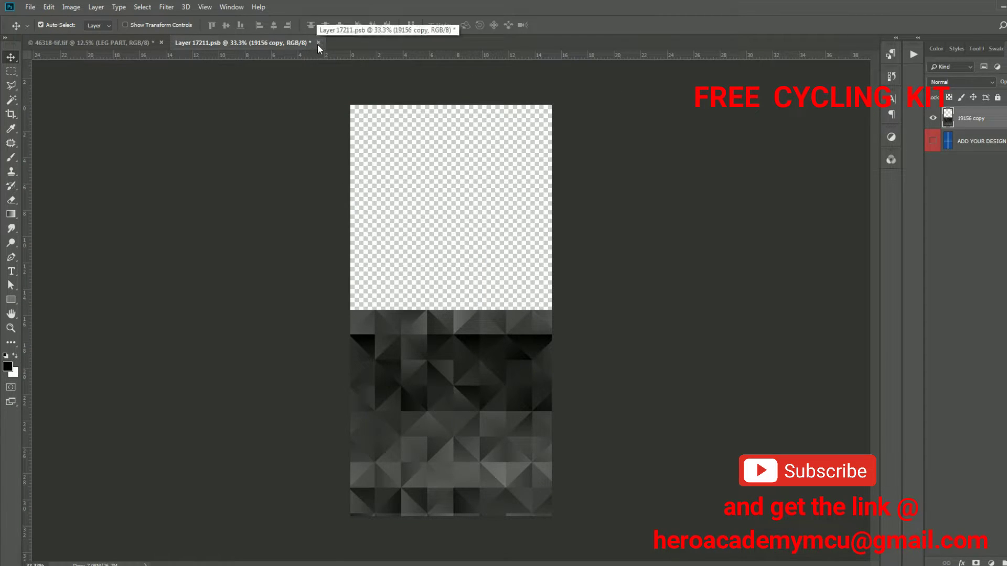
pyautogui.click(318, 43)
pyautogui.click(469, 218)
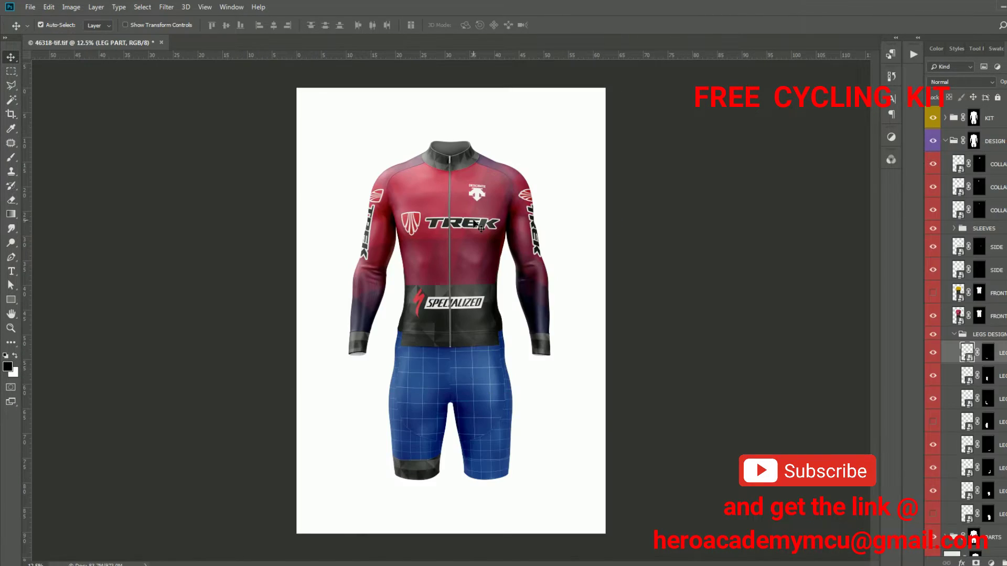
pyautogui.doubleClick(969, 384)
pyautogui.click(933, 118)
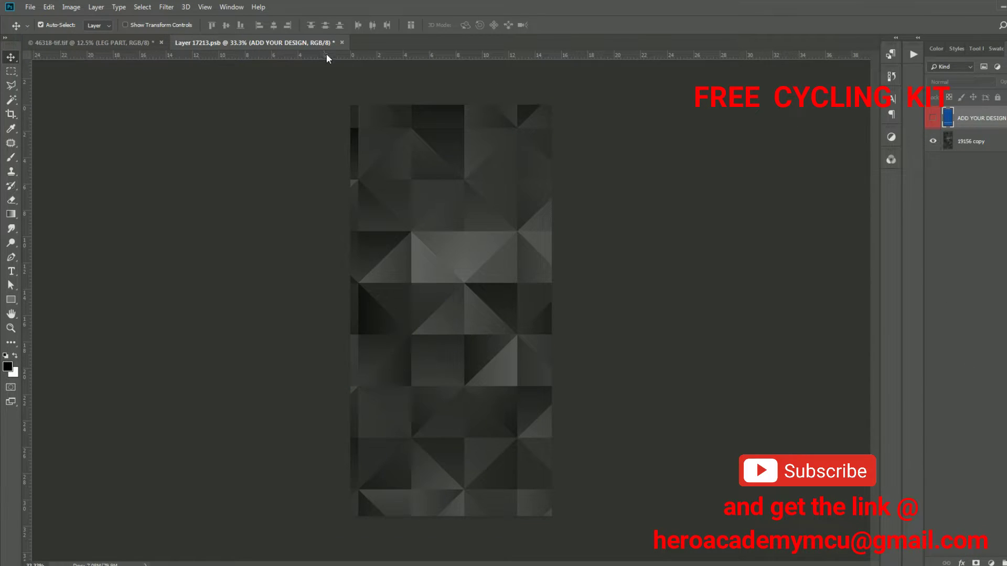
pyautogui.click(342, 42)
pyautogui.click(490, 216)
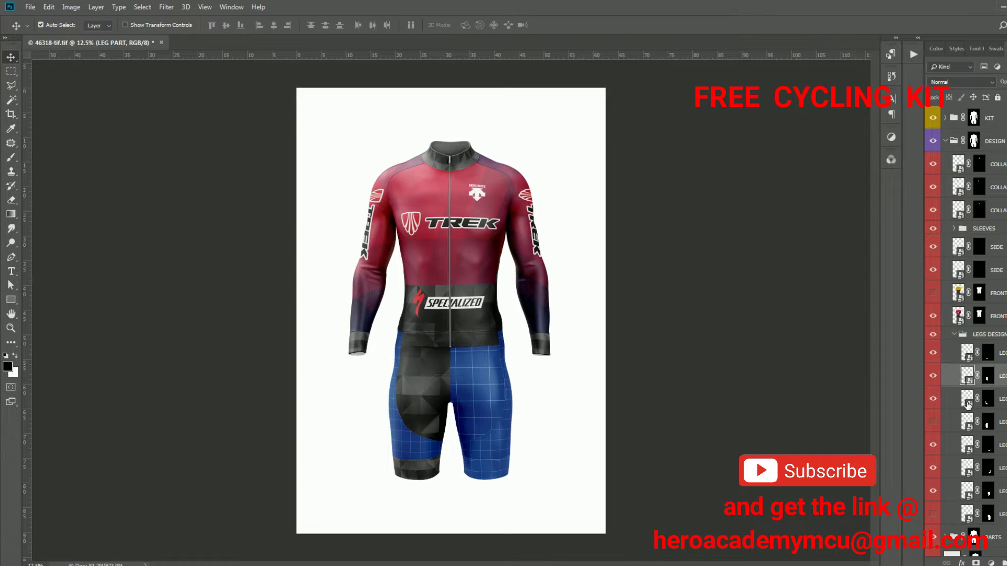
# Put the red pattern with the DESCENTE logo on the next leg panel and save it
pyautogui.doubleClick(968, 404)
pyautogui.click(933, 184)
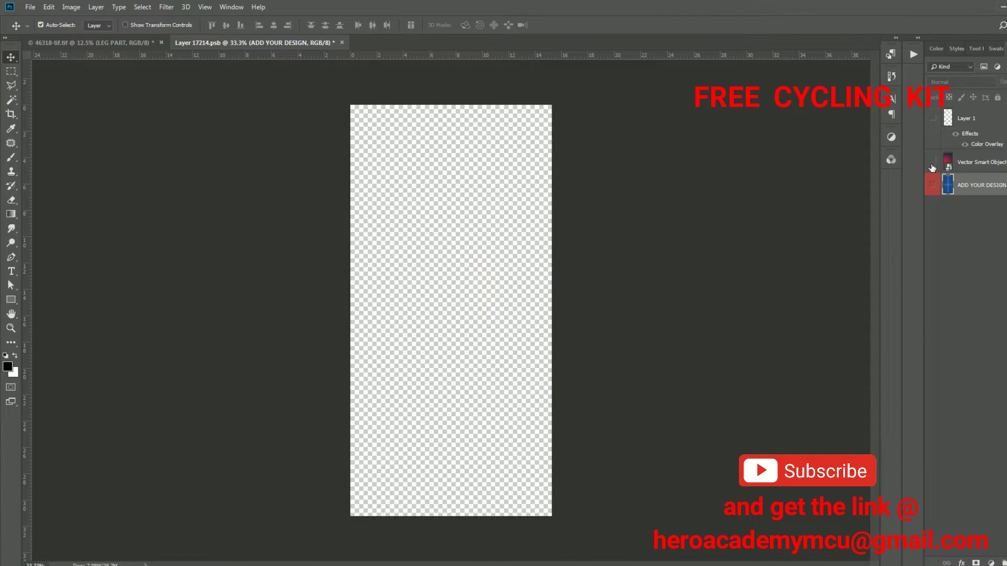
pyautogui.click(933, 162)
pyautogui.click(933, 118)
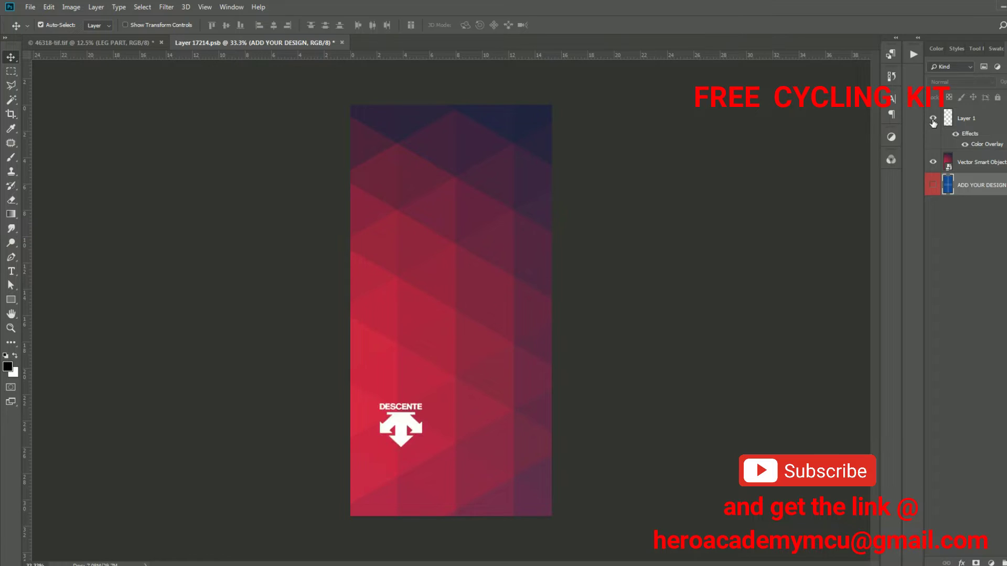
pyautogui.click(342, 43)
pyautogui.click(467, 215)
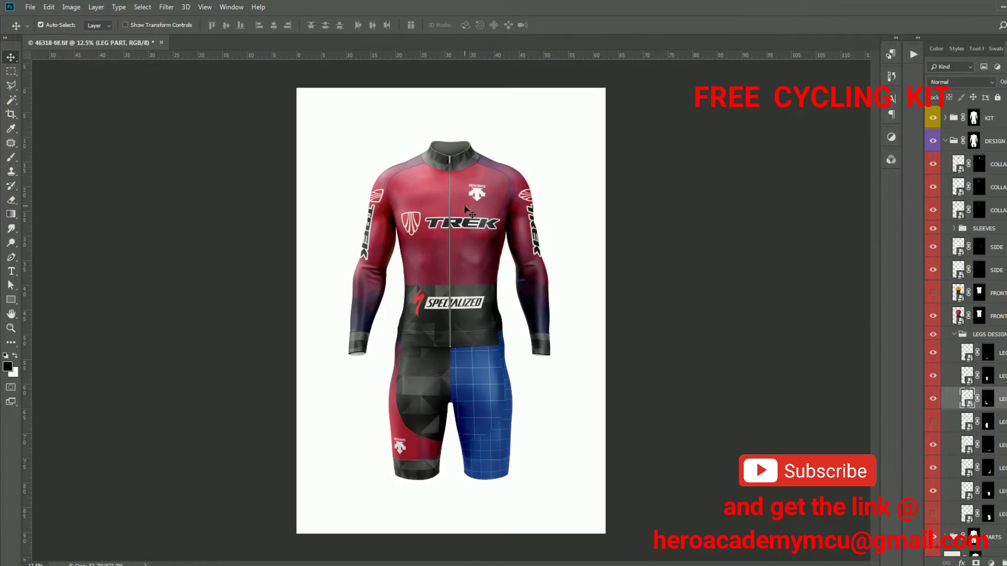
# Show the grey polygon pattern on another leg panel and save it into the mockup
pyautogui.doubleClick(966, 446)
pyautogui.keyDown('alt'); pyautogui.click(933, 118); pyautogui.keyUp('alt')
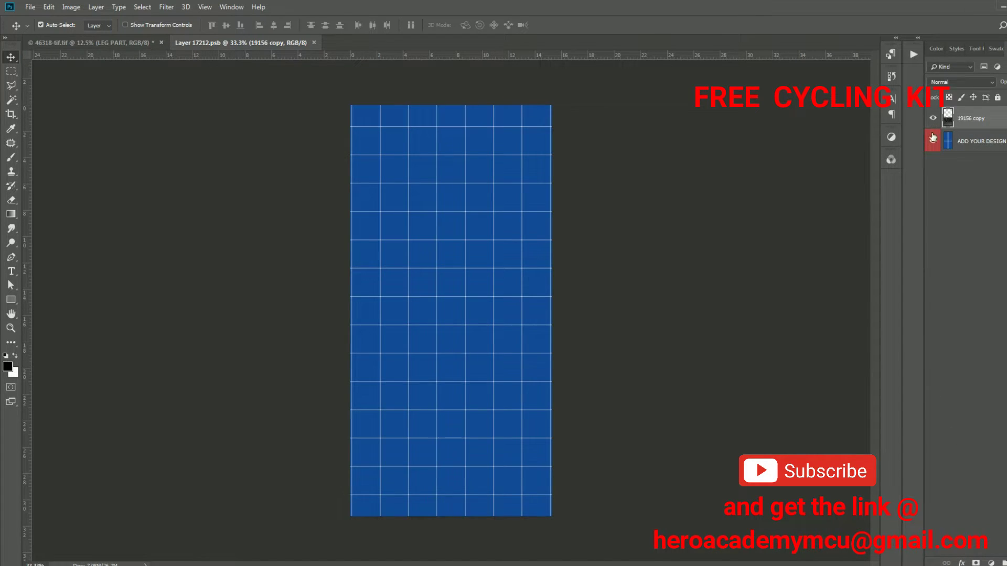
pyautogui.click(318, 43)
pyautogui.click(473, 218)
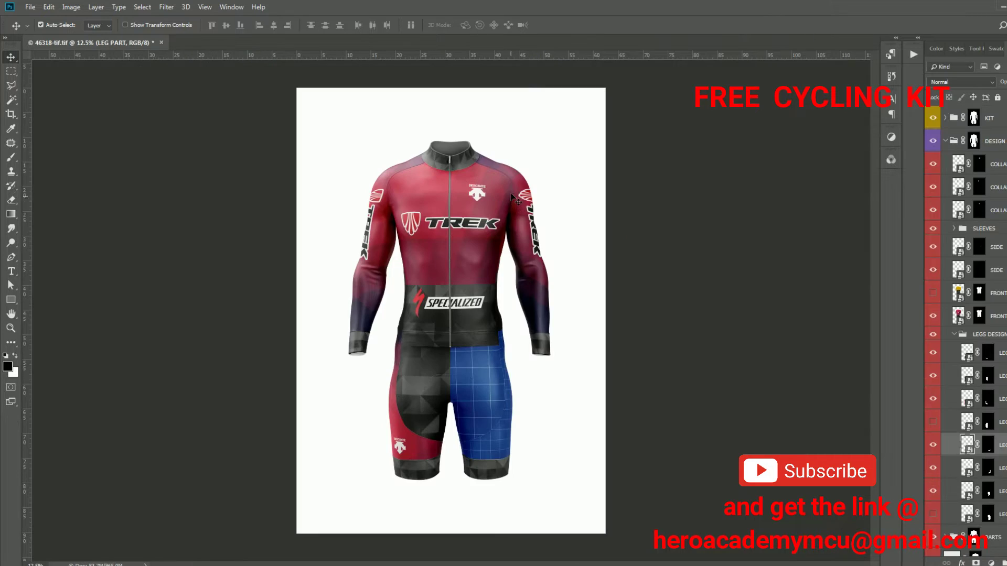
pyautogui.doubleClick(967, 470)
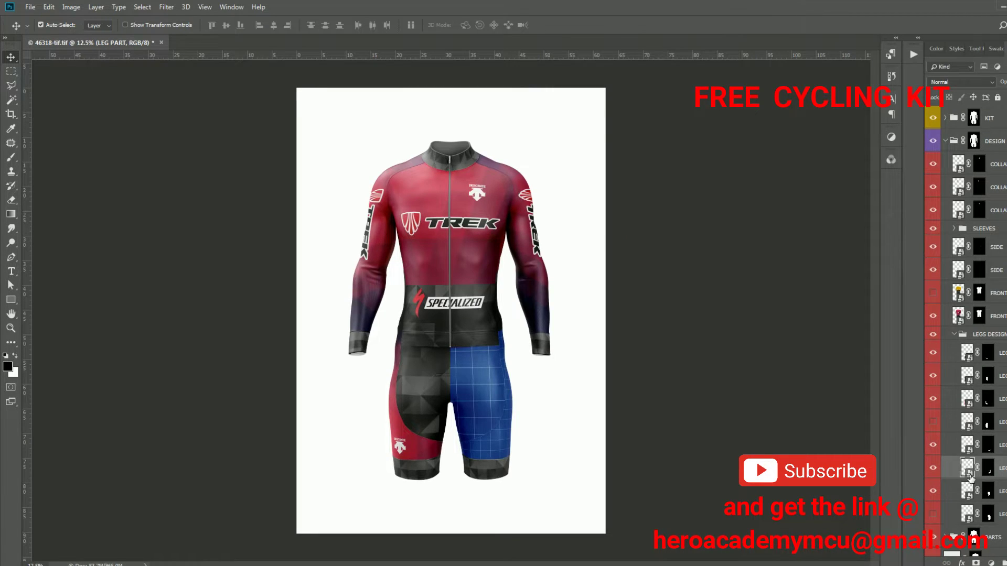
# Replace the right leg's blue grid with the red polygon artwork and TREK logo, and save
pyautogui.click(933, 185)
pyautogui.click(934, 162)
pyautogui.click(934, 118)
pyautogui.click(344, 42)
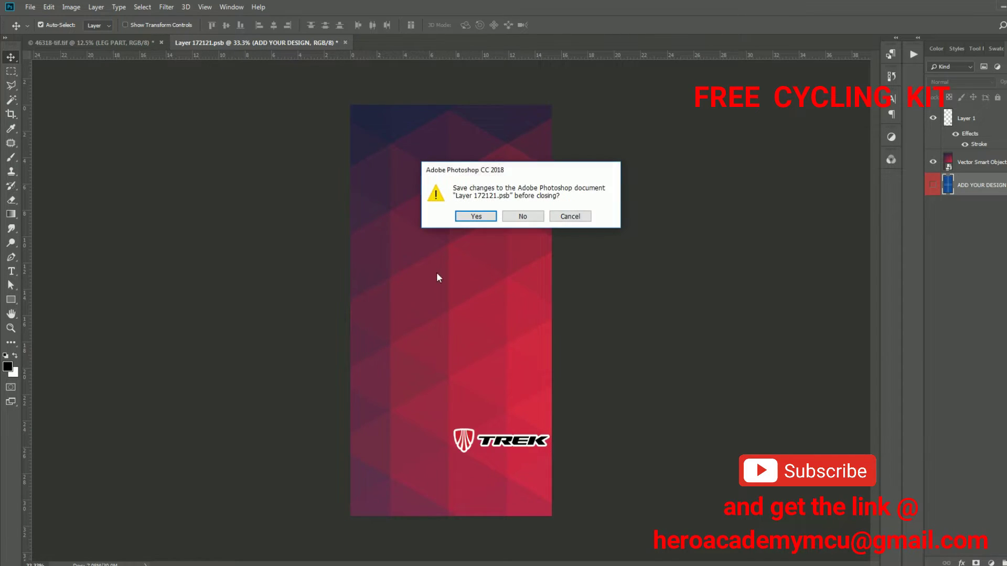
pyautogui.click(464, 215)
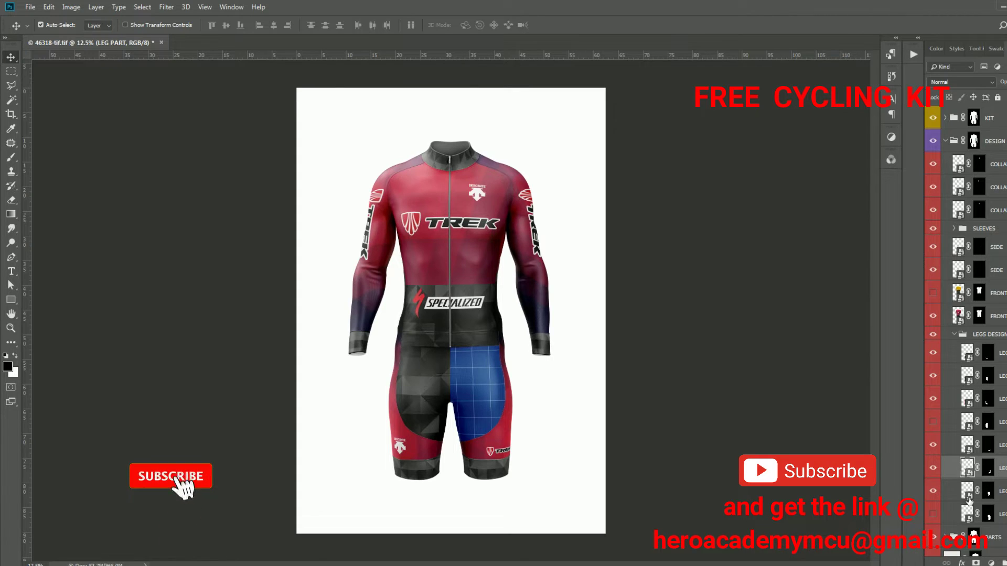
# Swap the last blue-grid leg panel for the grey triangle pattern and save
pyautogui.doubleClick(966, 467)
pyautogui.click(933, 140)
pyautogui.click(933, 118)
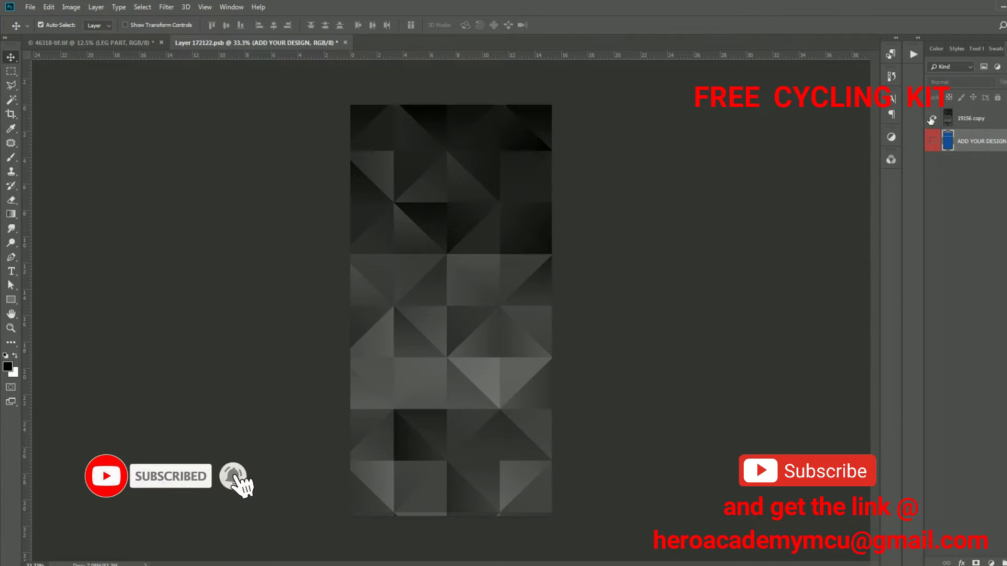
pyautogui.click(345, 43)
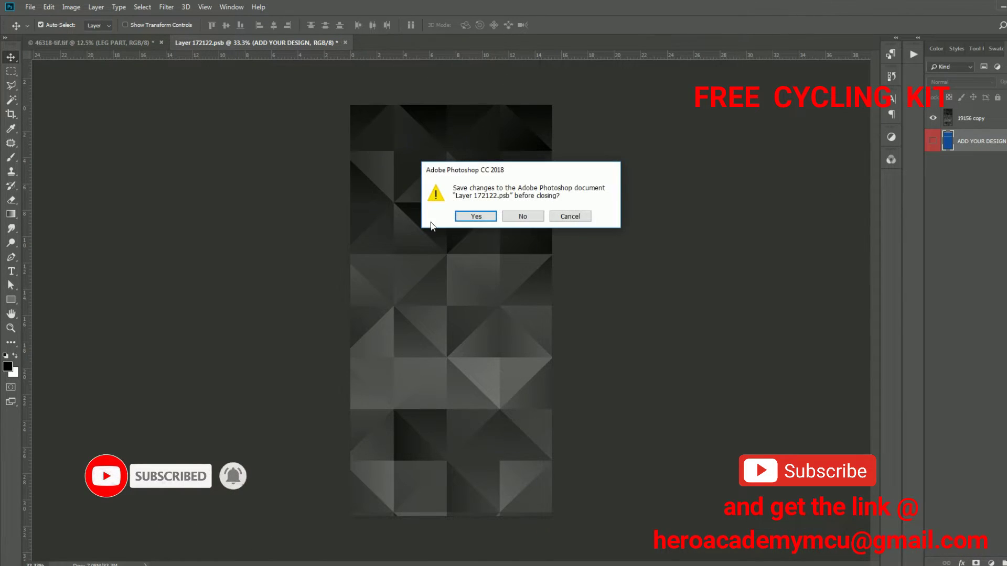
pyautogui.click(474, 216)
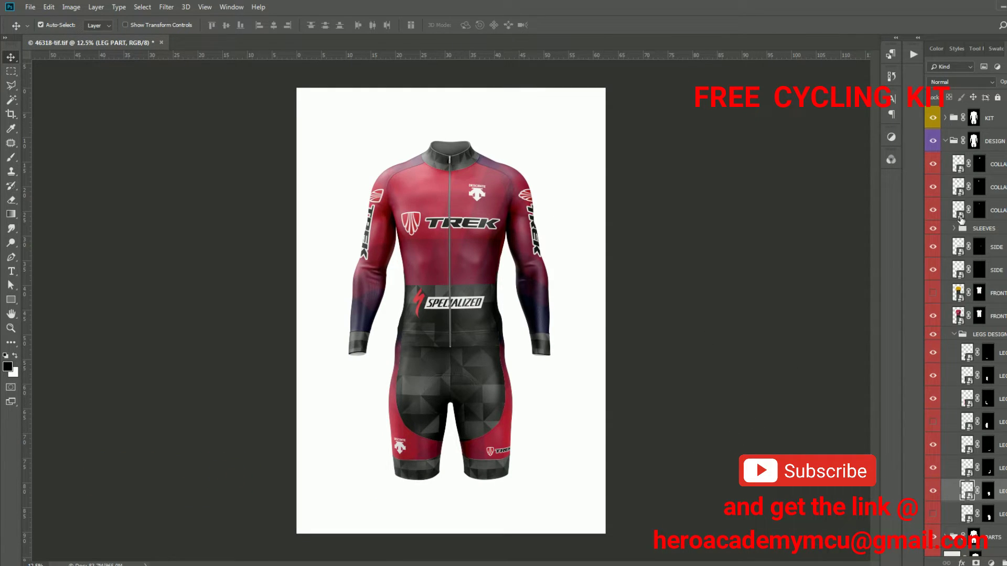
pyautogui.scroll(-3, 965, 367)
# Hide the white BACKGROUND, show the grey Gradient layer, and save the mockup
pyautogui.click(933, 547)
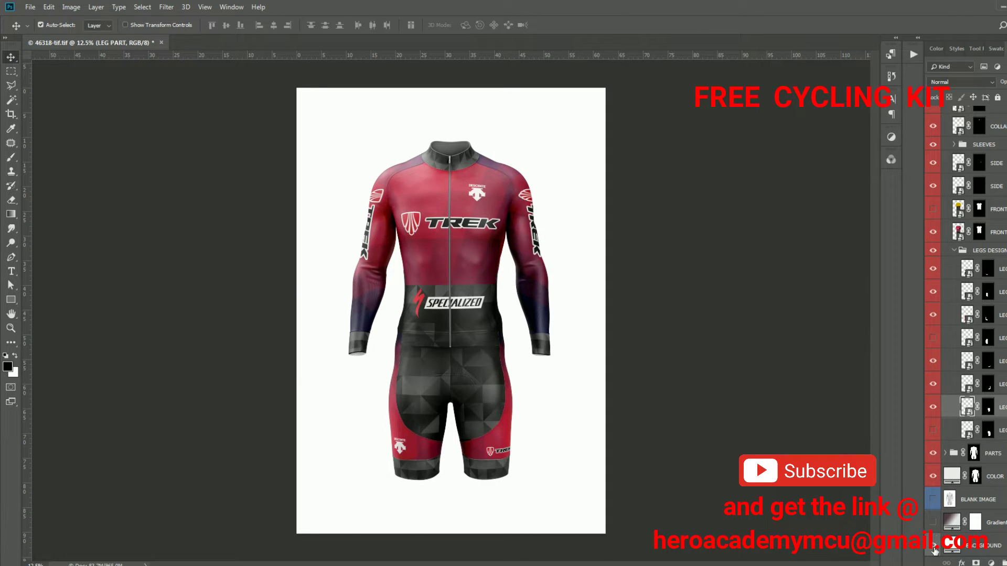
pyautogui.click(934, 547)
pyautogui.click(933, 523)
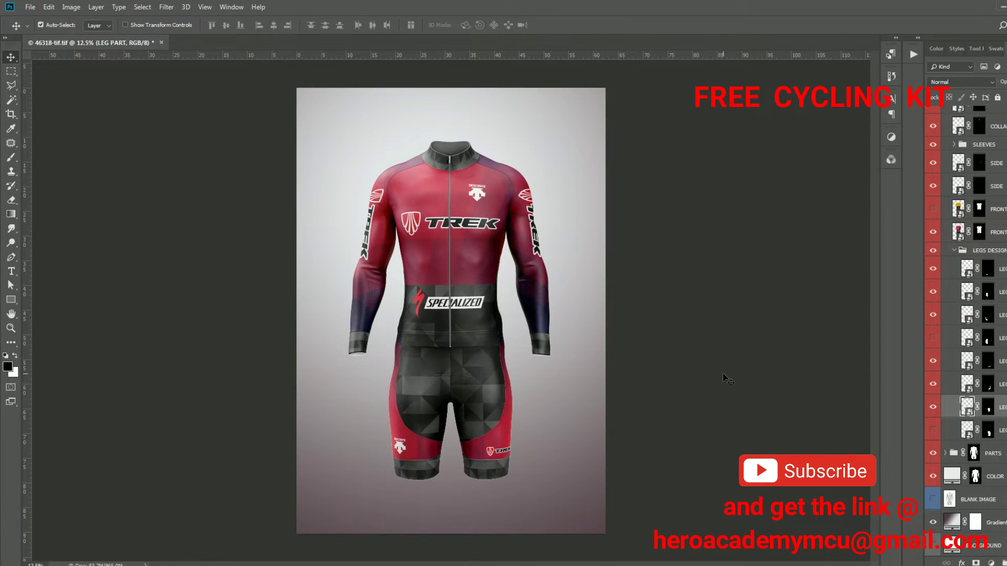
pyautogui.hotkey('ctrl', 's')
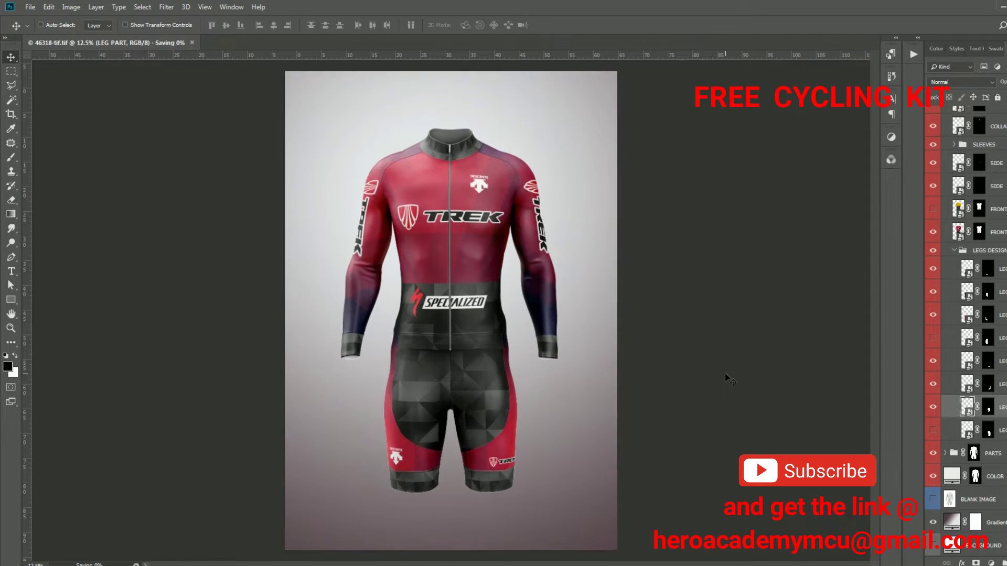
# Zoom and pan over the collar, chest logos, waist and shorts, then zoom out to the whole kit
pyautogui.hotkey('ctrl', '+')
pyautogui.hotkey('ctrl', '+')
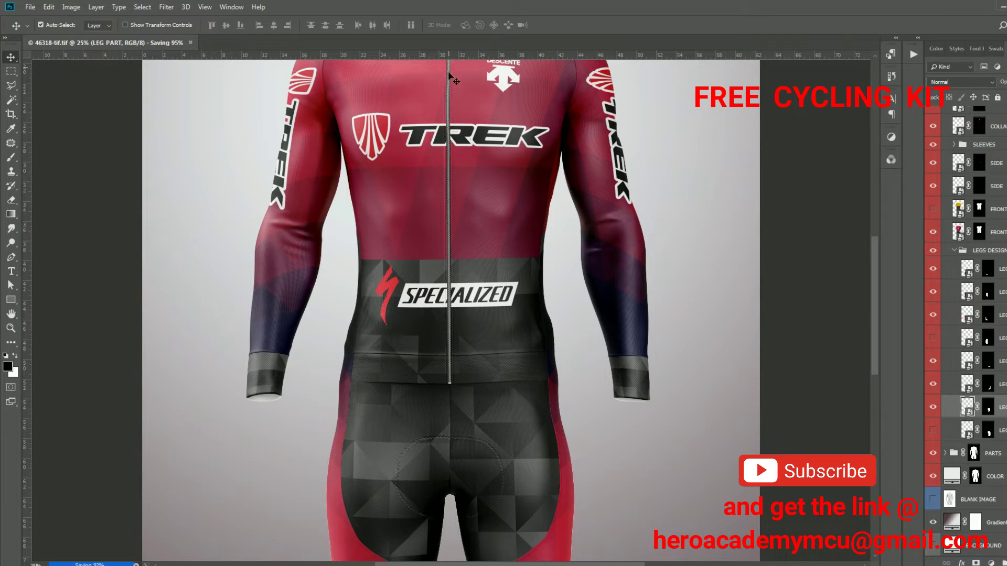
pyautogui.hotkey('ctrl', '+')
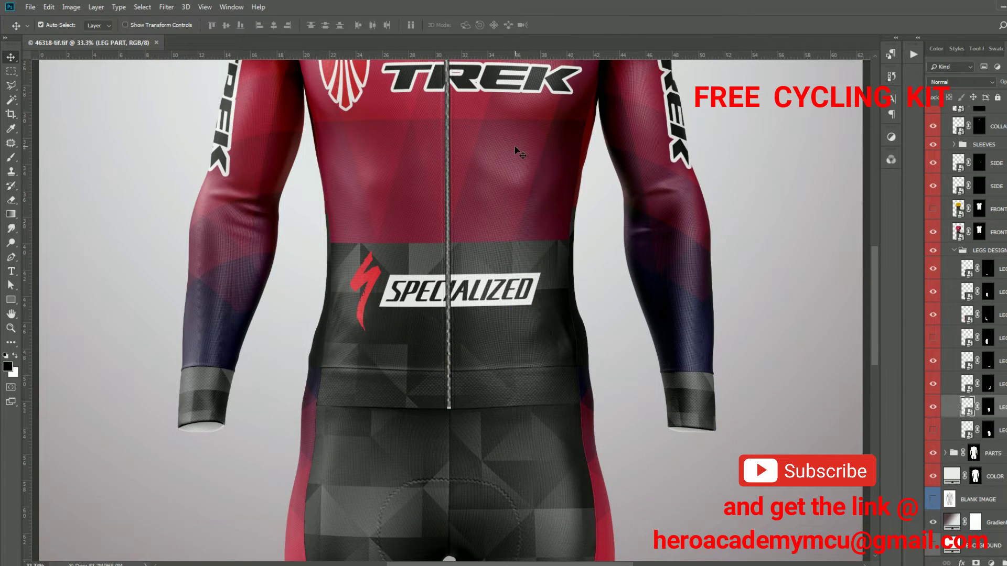
pyautogui.moveTo(502, 122)
pyautogui.mouseDown()
pyautogui.moveTo(483, 381)
pyautogui.moveTo(486, 232)
pyautogui.mouseUp()
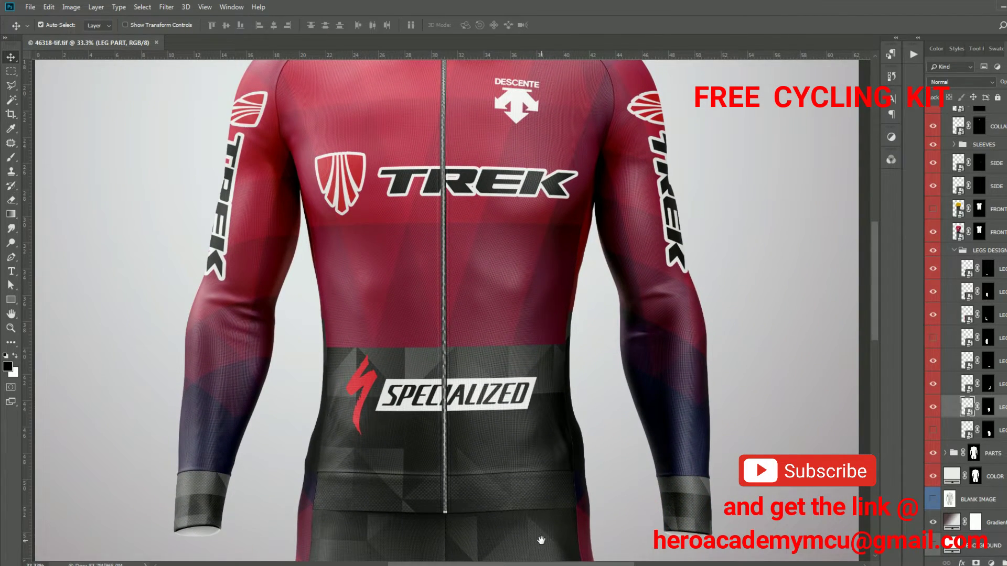
pyautogui.moveTo(542, 538)
pyautogui.mouseDown()
pyautogui.moveTo(528, 456)
pyautogui.moveTo(526, 159)
pyautogui.moveTo(522, 276)
pyautogui.mouseUp()
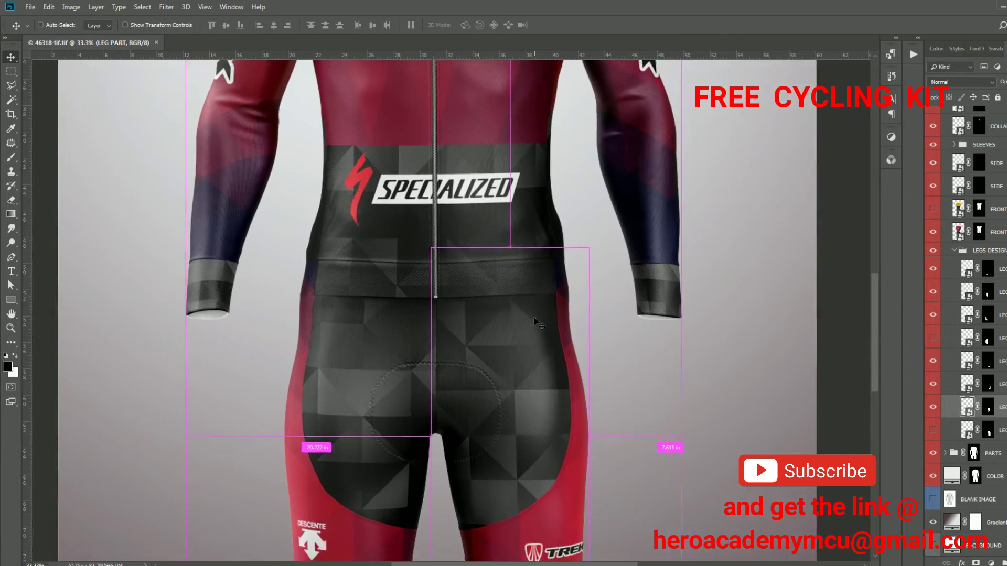
pyautogui.hotkey('ctrl', '-')
pyautogui.hotkey('ctrl', '-')
pyautogui.hotkey('ctrl', '-')
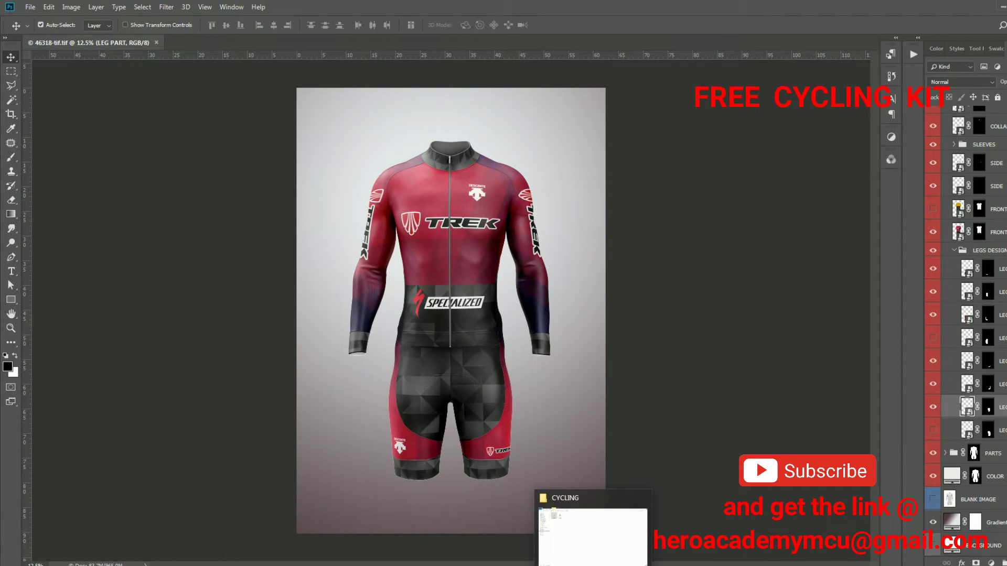
# Open Back-tif.tif from the CYCLING folder and arrange front and back windows side by side
pyautogui.click(593, 530)
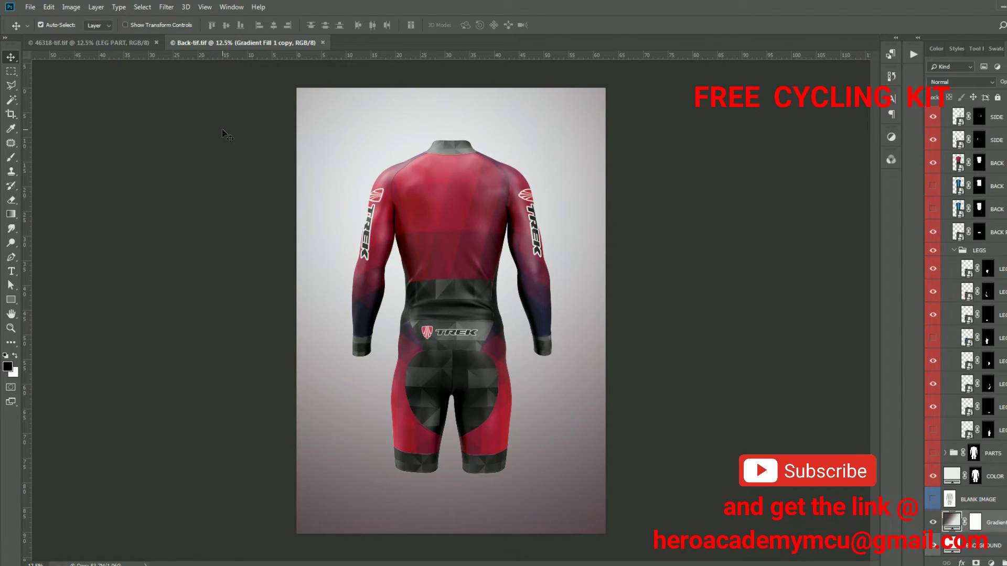
pyautogui.moveTo(241, 43); pyautogui.dragTo(481, 113)
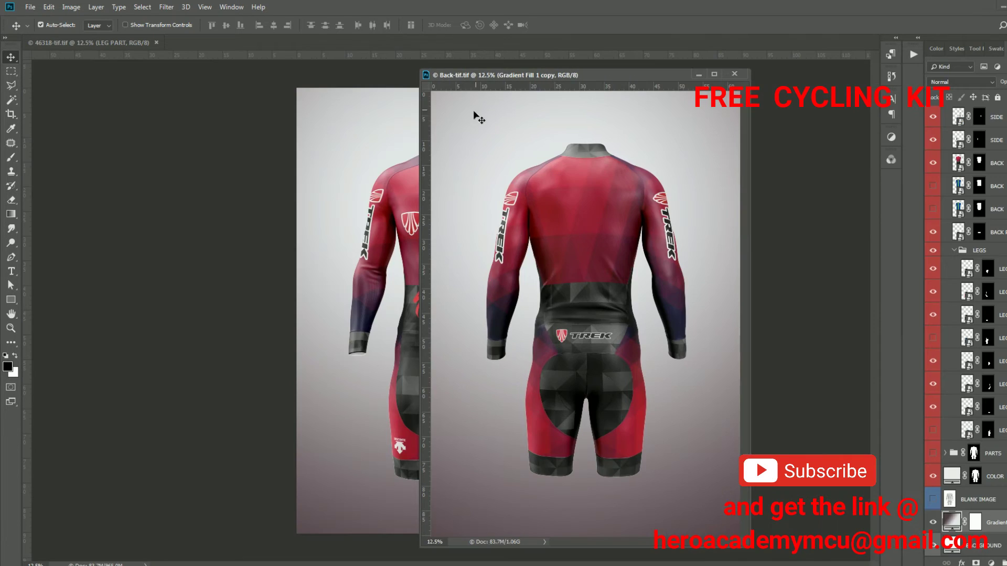
pyautogui.moveTo(85, 42); pyautogui.dragTo(155, 75)
pyautogui.moveTo(516, 86)
pyautogui.mouseDown()
pyautogui.moveTo(527, 74)
pyautogui.moveTo(549, 79)
pyautogui.mouseUp()
pyautogui.click(304, 75)
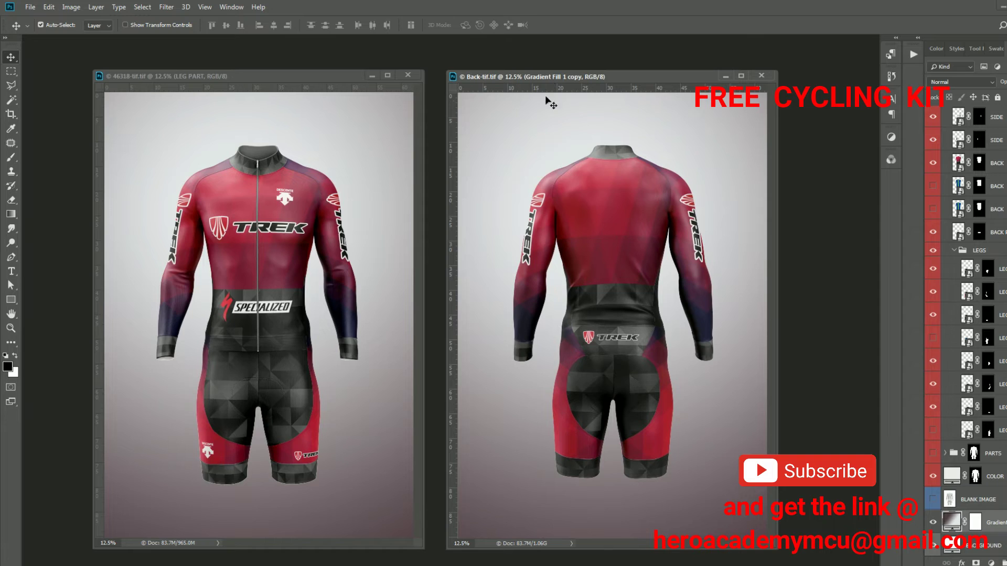